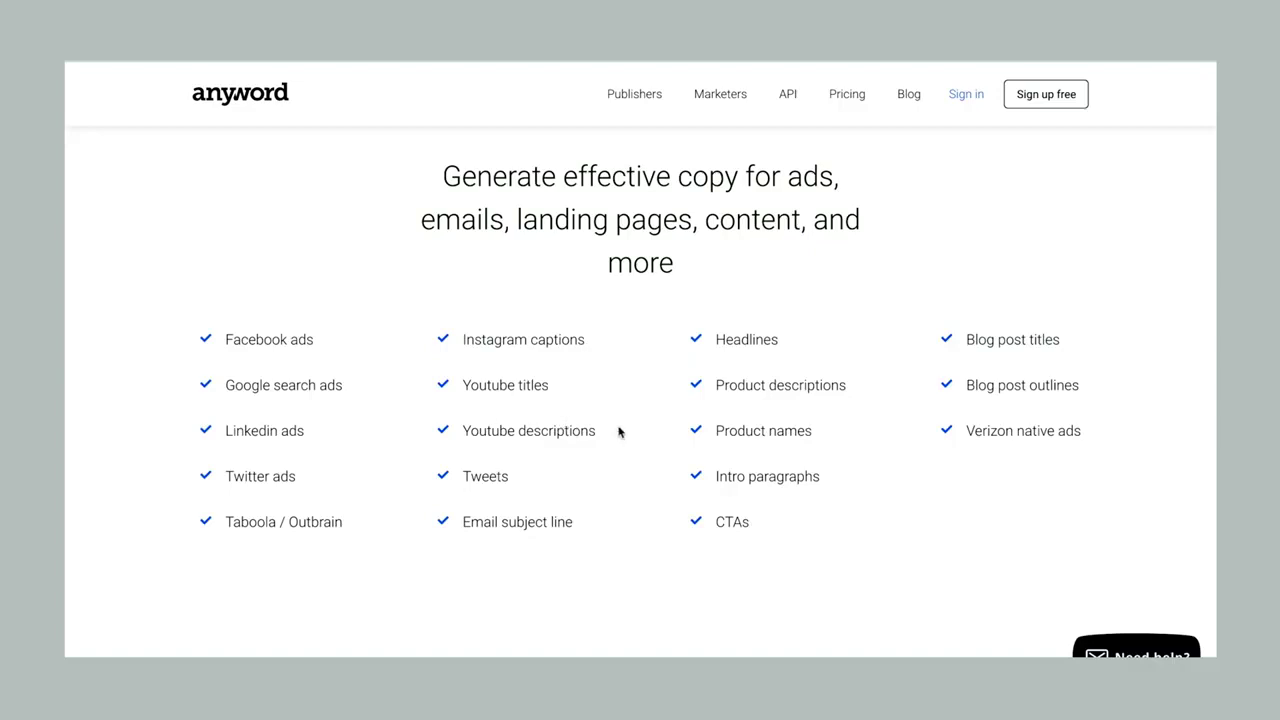
- Scroll down through the Anyword homepage, then jump back to the top
{"action": "scroll", "coordinate": [835, 358], "scroll_direction": "down", "scroll_amount": 3}
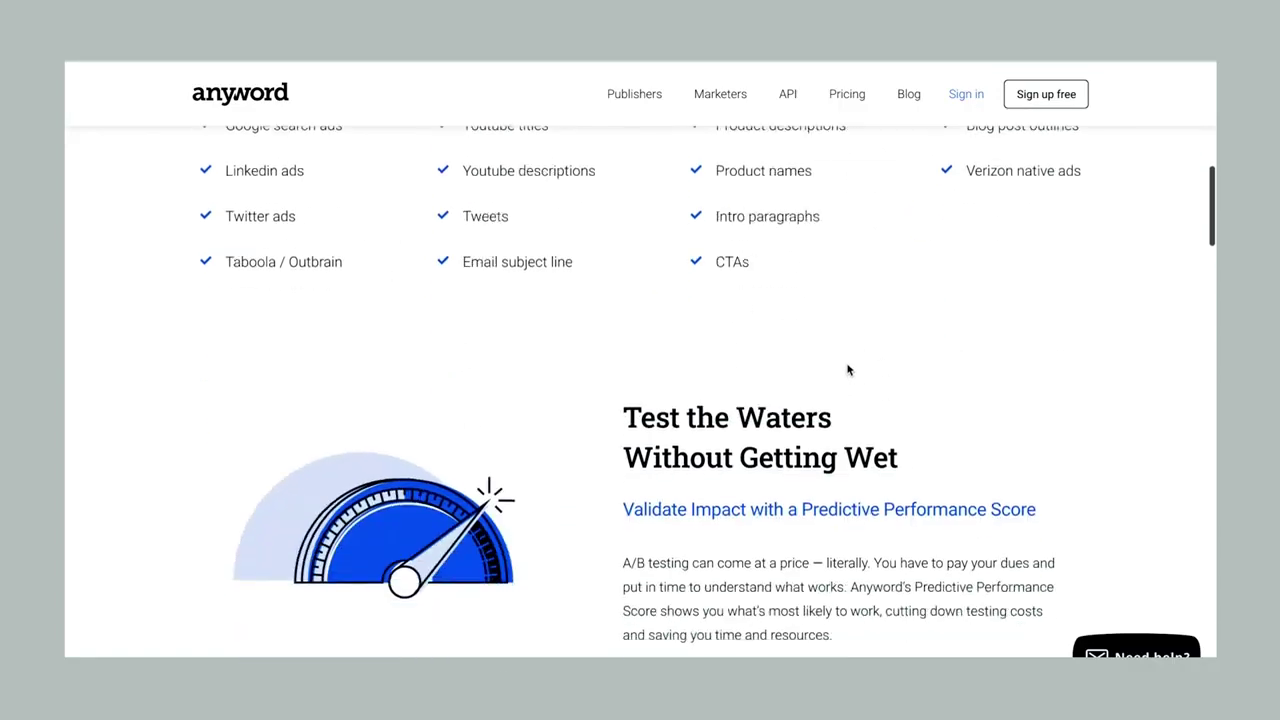
{"action": "scroll", "coordinate": [846, 366], "scroll_direction": "down", "scroll_amount": 2}
{"action": "scroll", "coordinate": [847, 364], "scroll_direction": "down", "scroll_amount": 3}
{"action": "scroll", "coordinate": [855, 366], "scroll_direction": "down", "scroll_amount": 1}
{"action": "scroll", "coordinate": [857, 367], "scroll_direction": "down", "scroll_amount": 2}
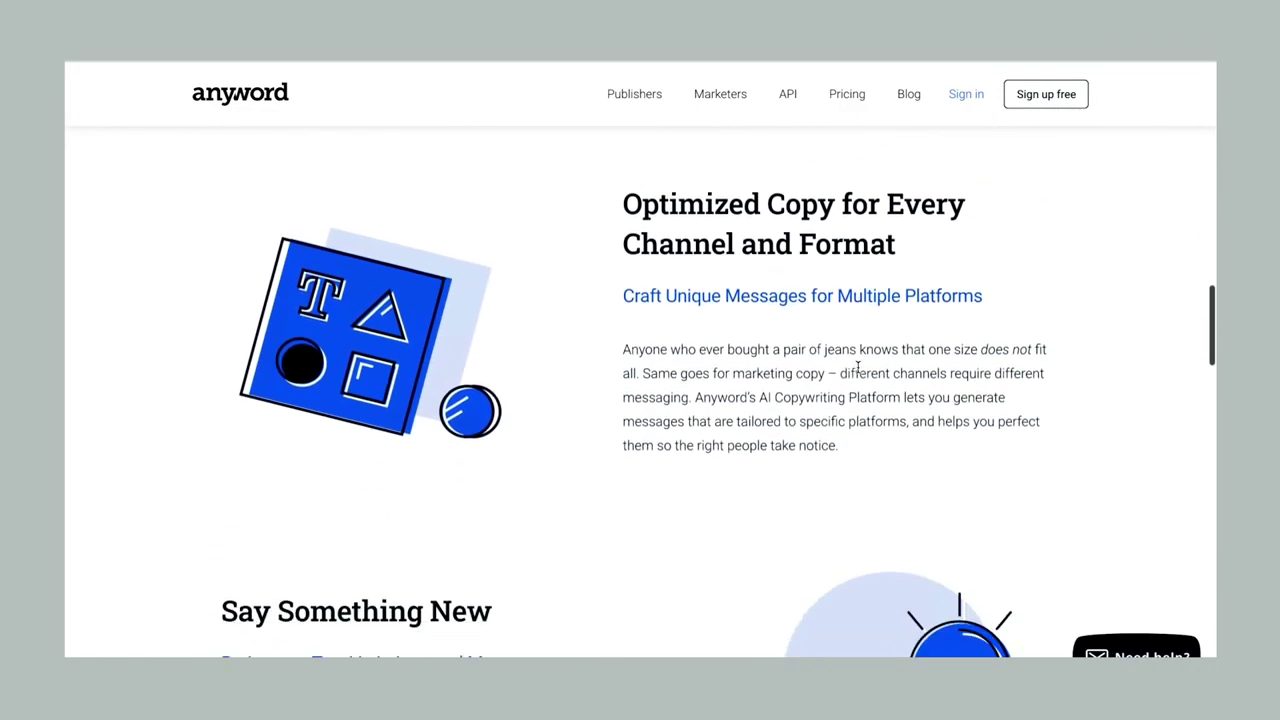
{"action": "scroll", "coordinate": [857, 367], "scroll_direction": "down", "scroll_amount": 3}
{"action": "scroll", "coordinate": [857, 367], "scroll_direction": "down", "scroll_amount": 2}
{"action": "scroll", "coordinate": [857, 367], "scroll_direction": "down", "scroll_amount": 2}
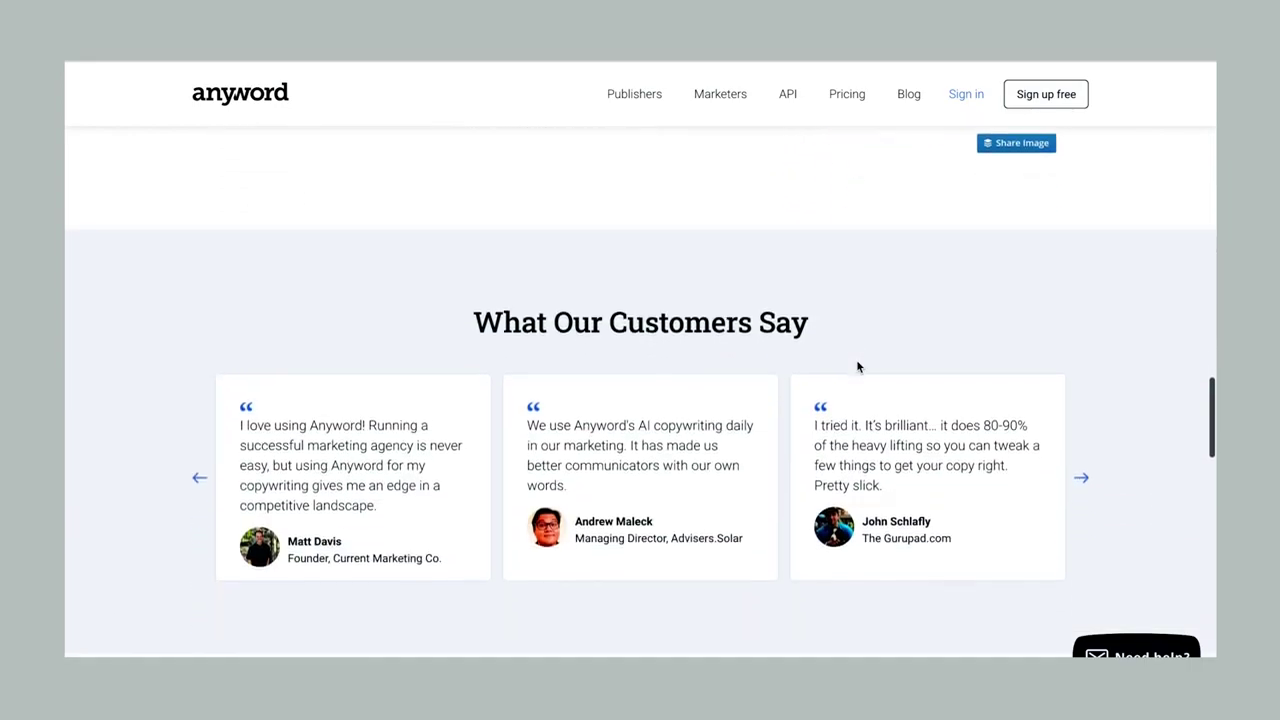
{"action": "scroll", "coordinate": [857, 367], "scroll_direction": "down", "scroll_amount": 1}
{"action": "scroll", "coordinate": [858, 369], "scroll_direction": "down", "scroll_amount": 3}
{"action": "scroll", "coordinate": [857, 367], "scroll_direction": "down", "scroll_amount": 3}
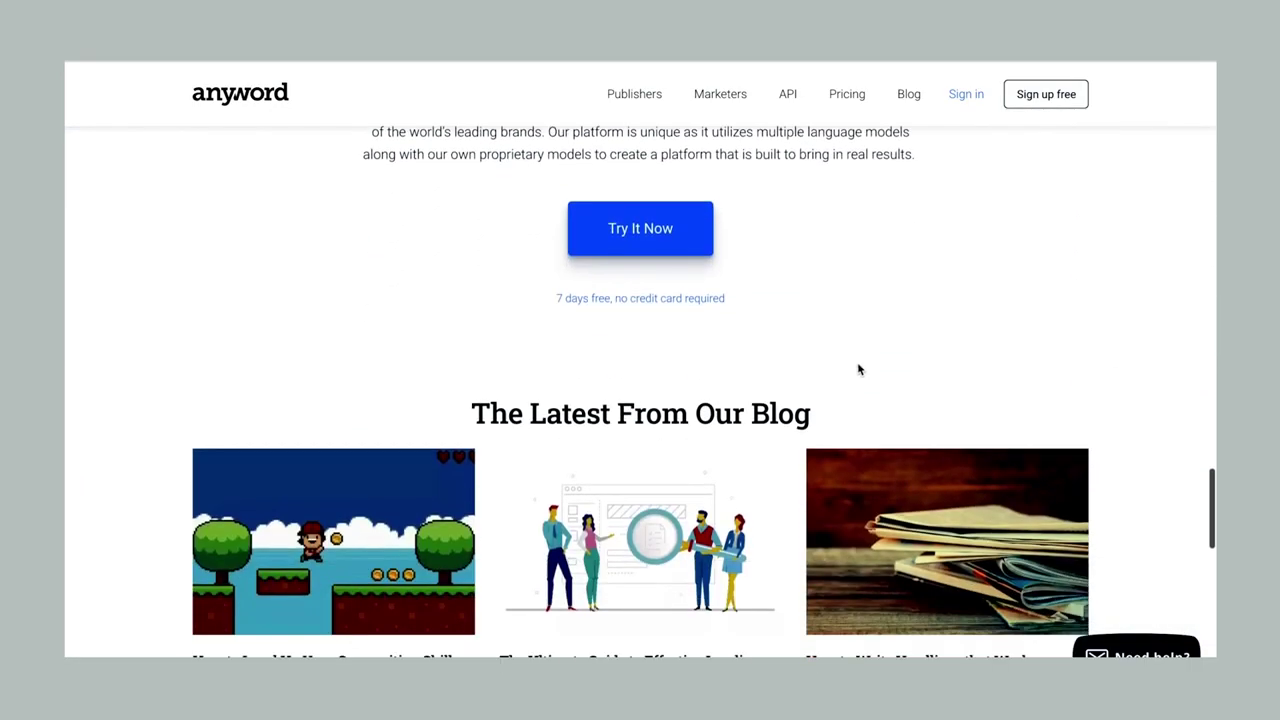
{"action": "key", "text": "Home"}
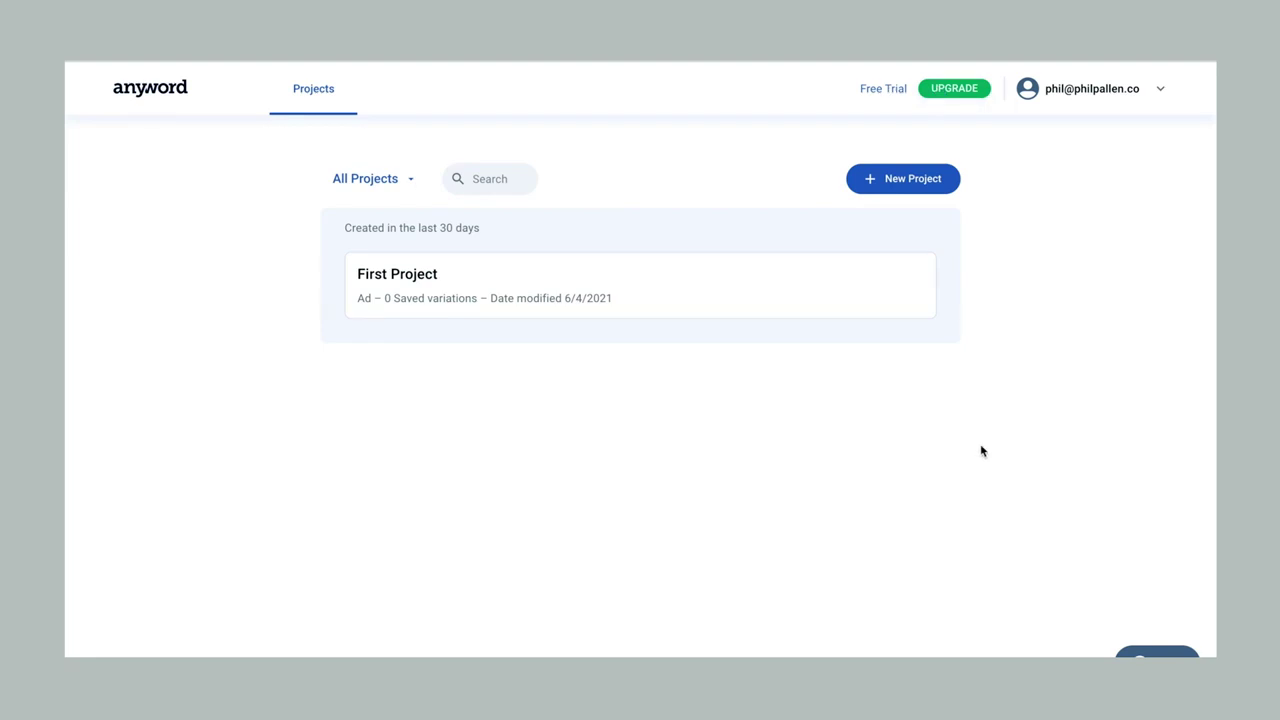
- Start a new project and choose the Landing Page type
{"action": "left_click", "coordinate": [893, 180]}
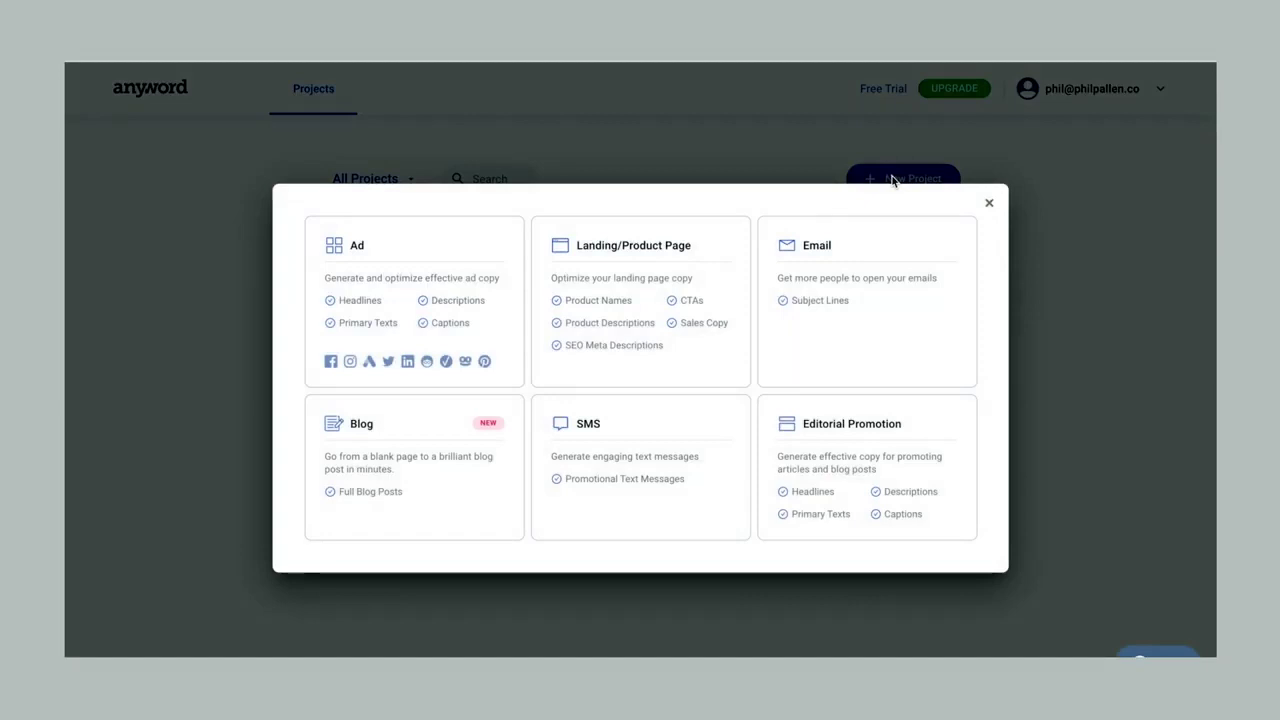
{"action": "mouse_move", "coordinate": [640, 301]}
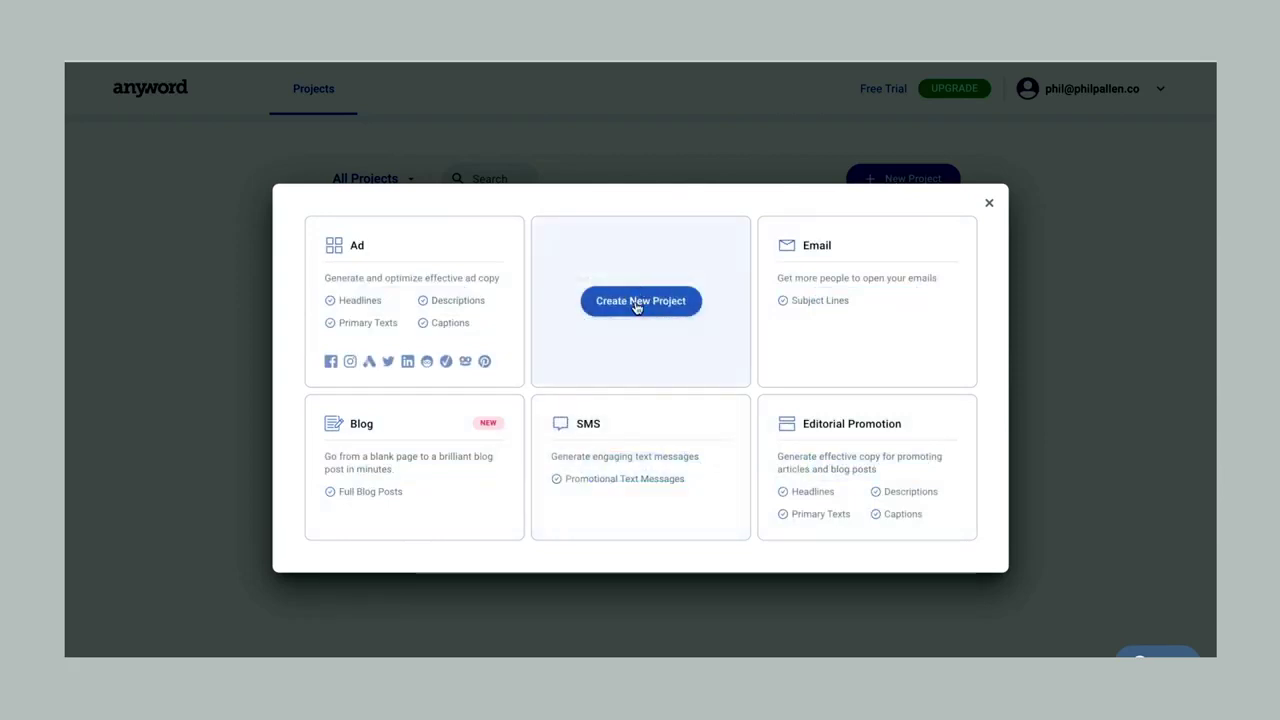
{"action": "left_click", "coordinate": [636, 306]}
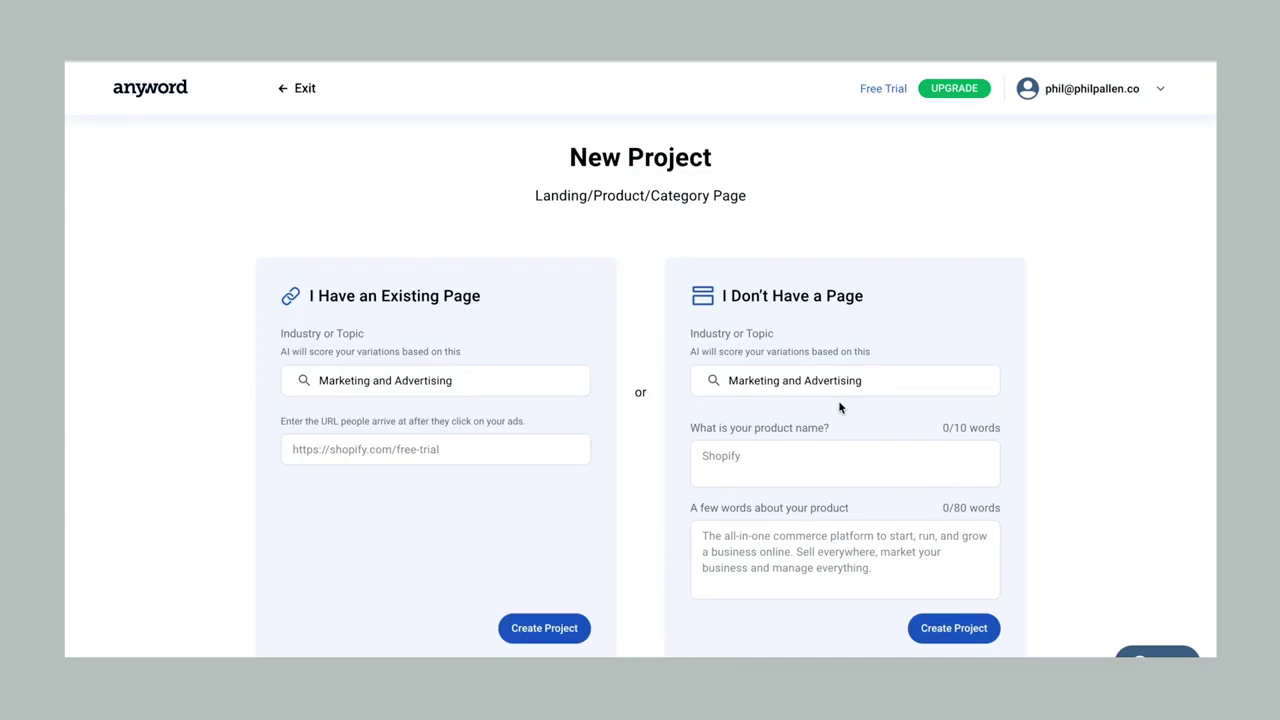
{"action": "left_click", "coordinate": [435, 449]}
{"action": "type", "text": "http://philp"}
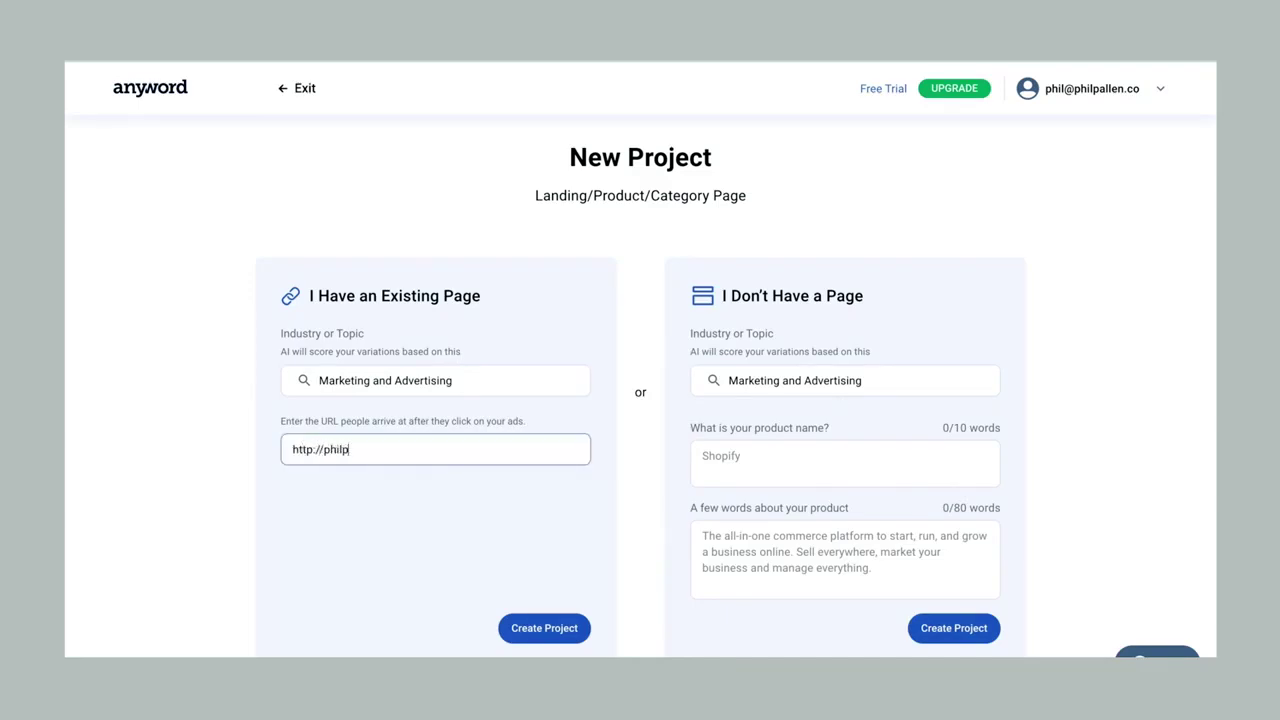
{"action": "type", "text": ".al/content"}
{"action": "left_click", "coordinate": [571, 639]}
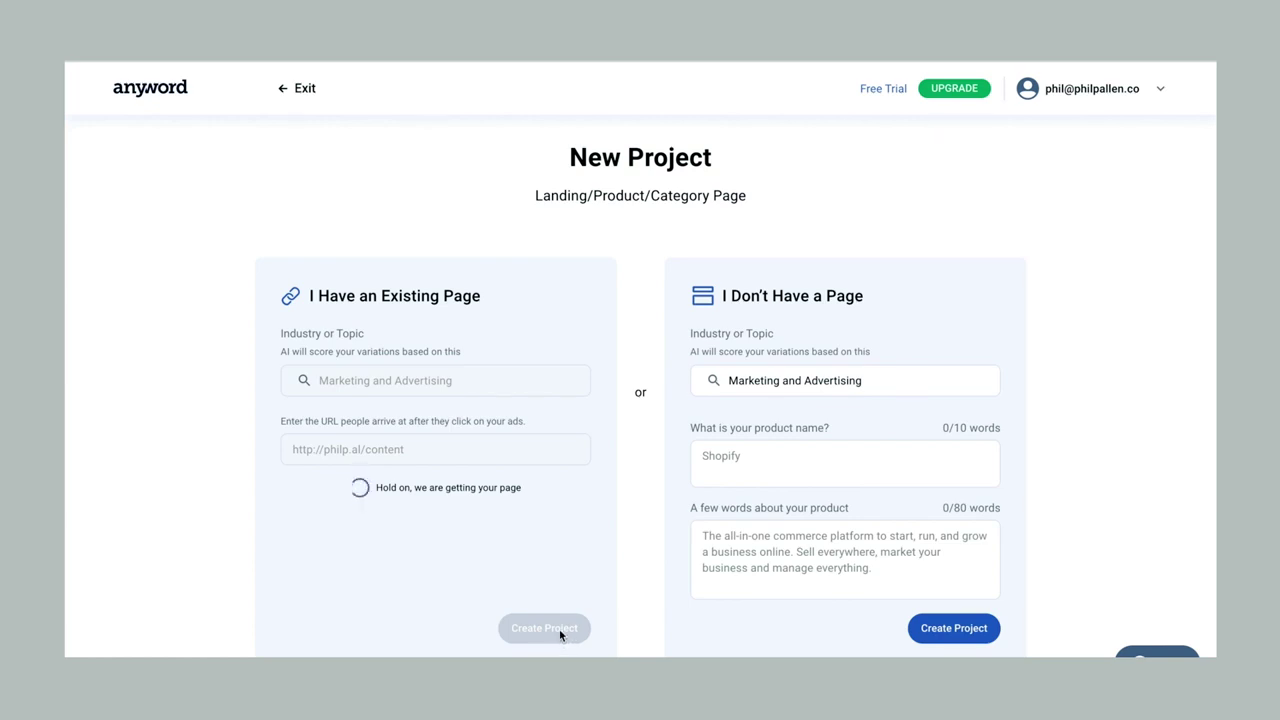
{"action": "scroll", "coordinate": [837, 451], "scroll_direction": "down", "scroll_amount": 2}
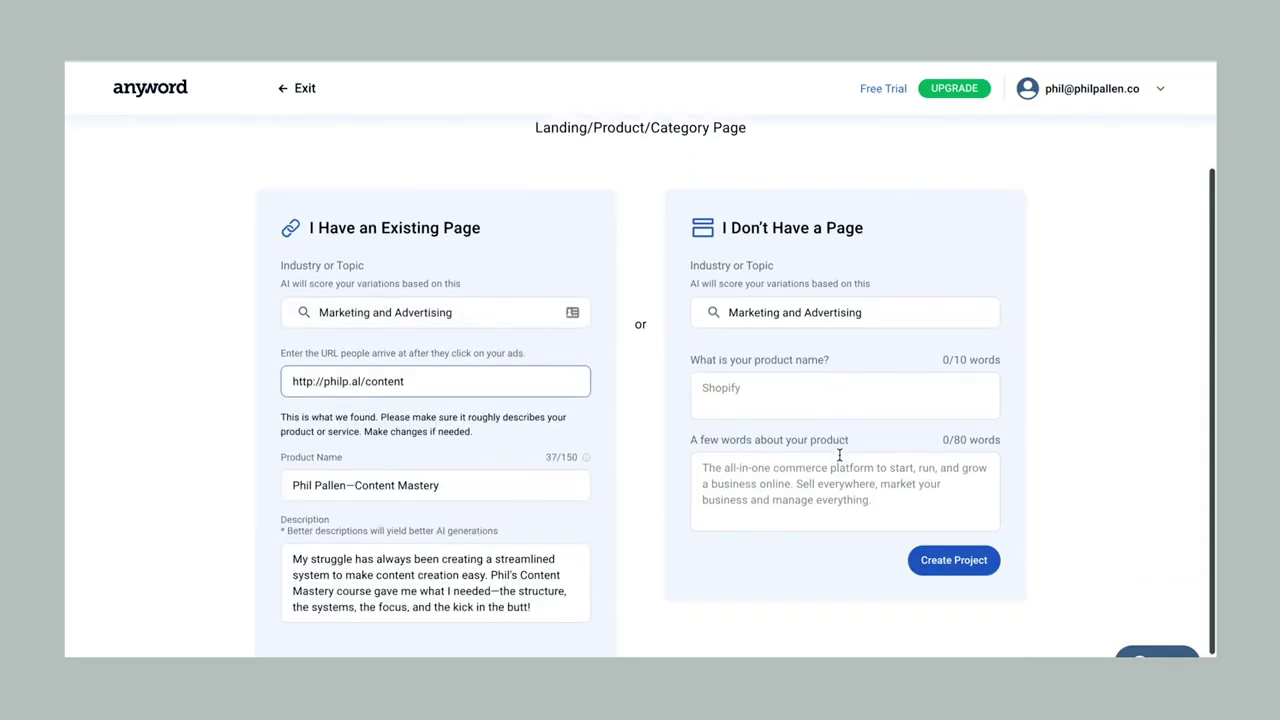
{"action": "scroll", "coordinate": [838, 455], "scroll_direction": "up", "scroll_amount": 1}
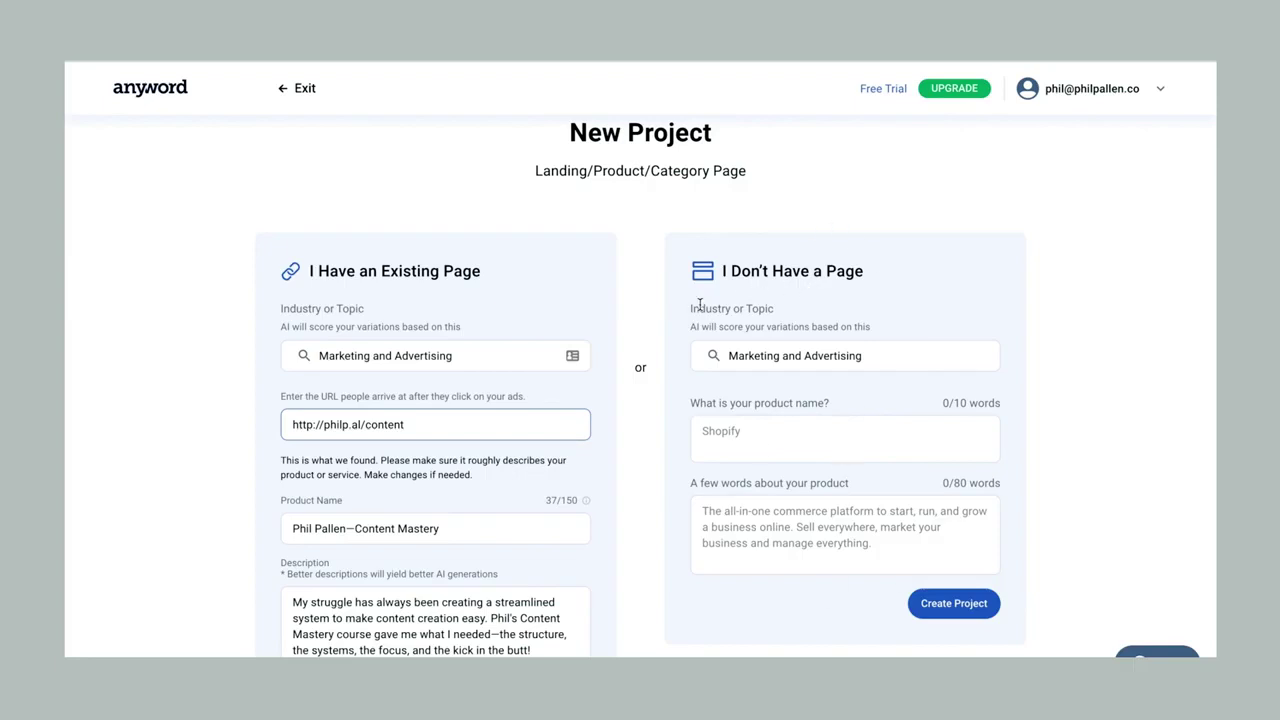
- Name the product 'Content Mastery online course' and create the project
{"action": "left_click", "coordinate": [753, 436]}
{"action": "type", "text": "Content "}
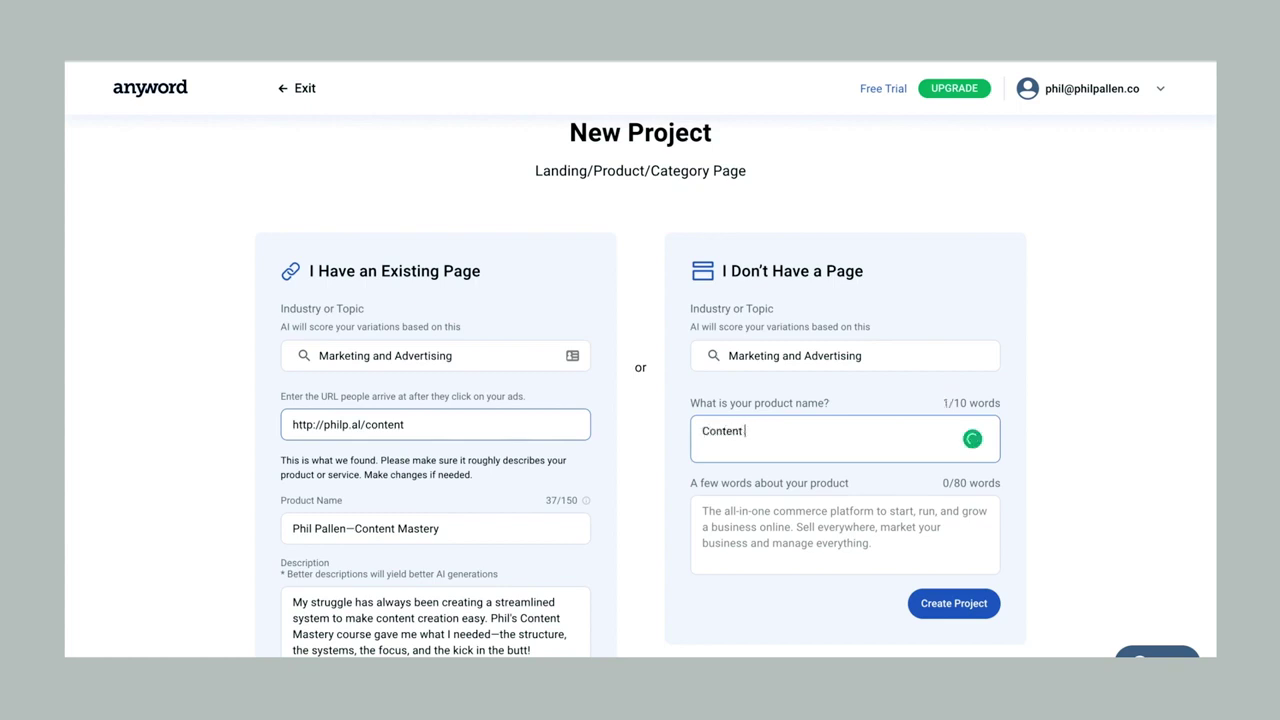
{"action": "type", "text": "Mastery"}
{"action": "type", "text": " onlin"}
{"action": "key", "text": "BackSpace"}
{"action": "key", "text": "BackSpace"}
{"action": "key", "text": "BackSpace"}
{"action": "type", "text": "nline cours"}
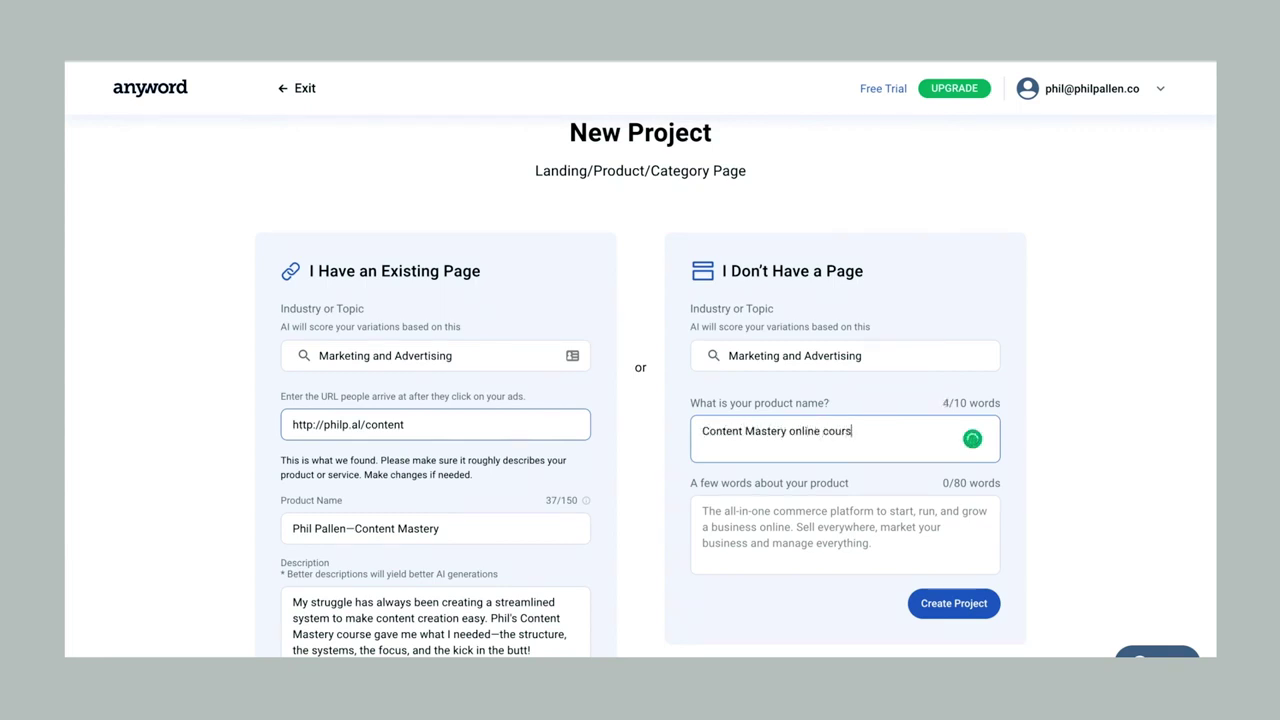
{"action": "type", "text": "e"}
{"action": "left_click", "coordinate": [760, 528]}
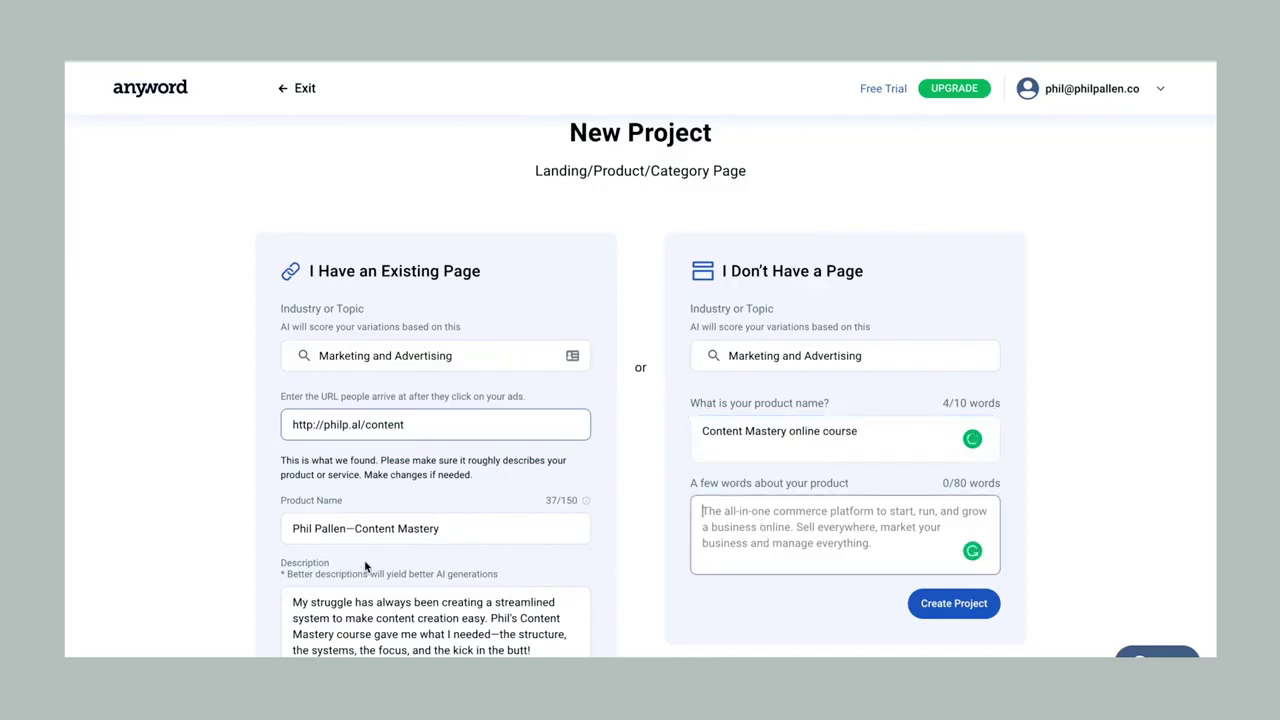
{"action": "scroll", "coordinate": [444, 410], "scroll_direction": "down", "scroll_amount": 2}
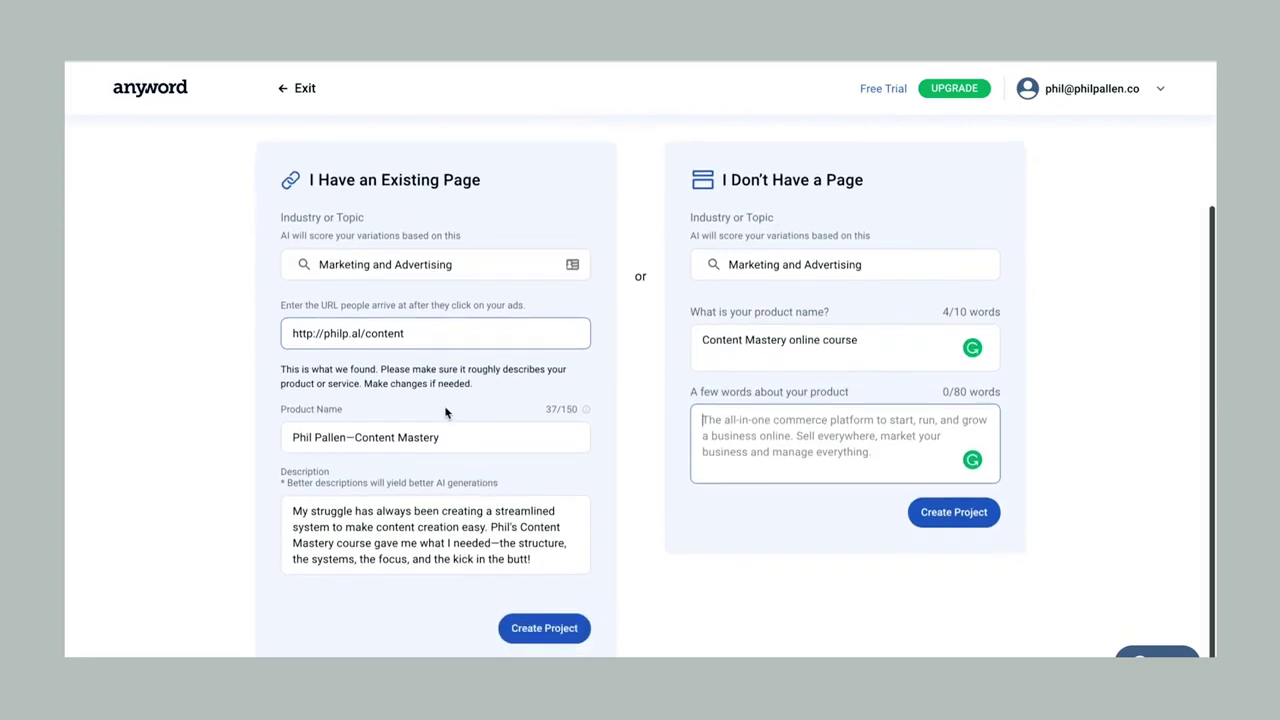
{"action": "left_click", "coordinate": [548, 628]}
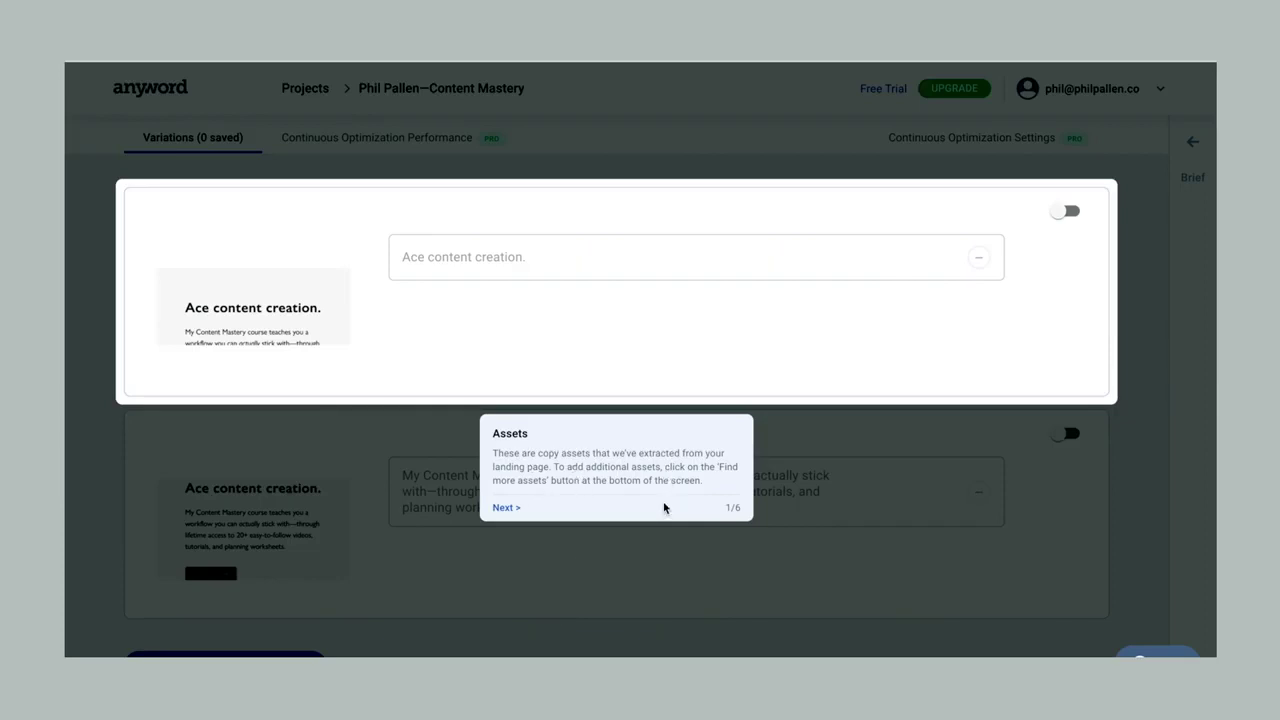
- Step through the tour tips: asset classification, Improve With AI, previews and performance score
{"action": "left_click", "coordinate": [508, 510]}
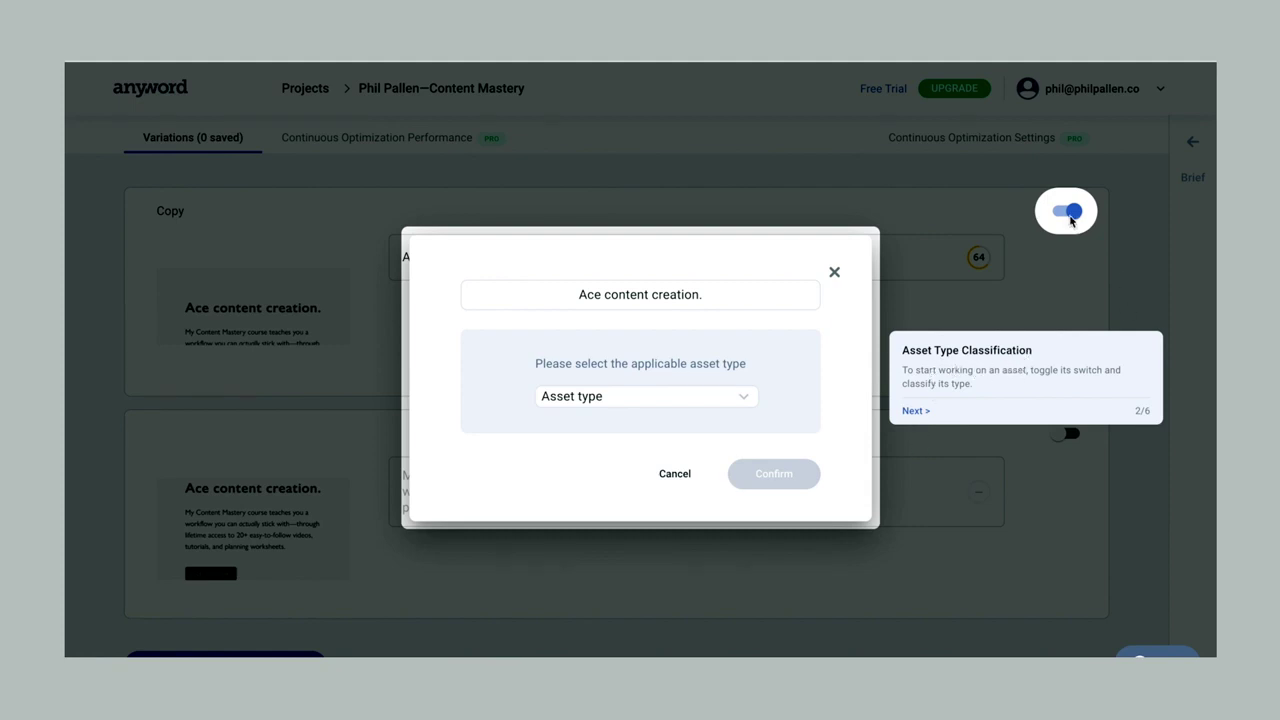
{"action": "left_click", "coordinate": [922, 408]}
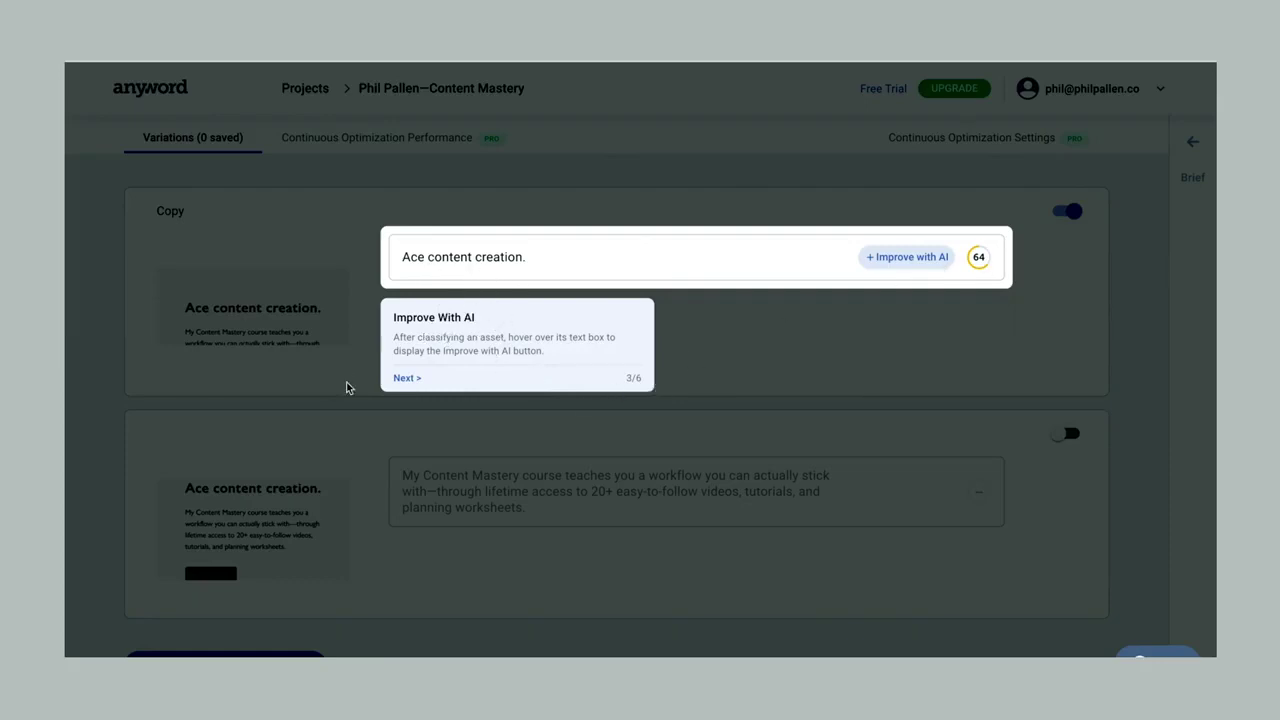
{"action": "left_click", "coordinate": [412, 379]}
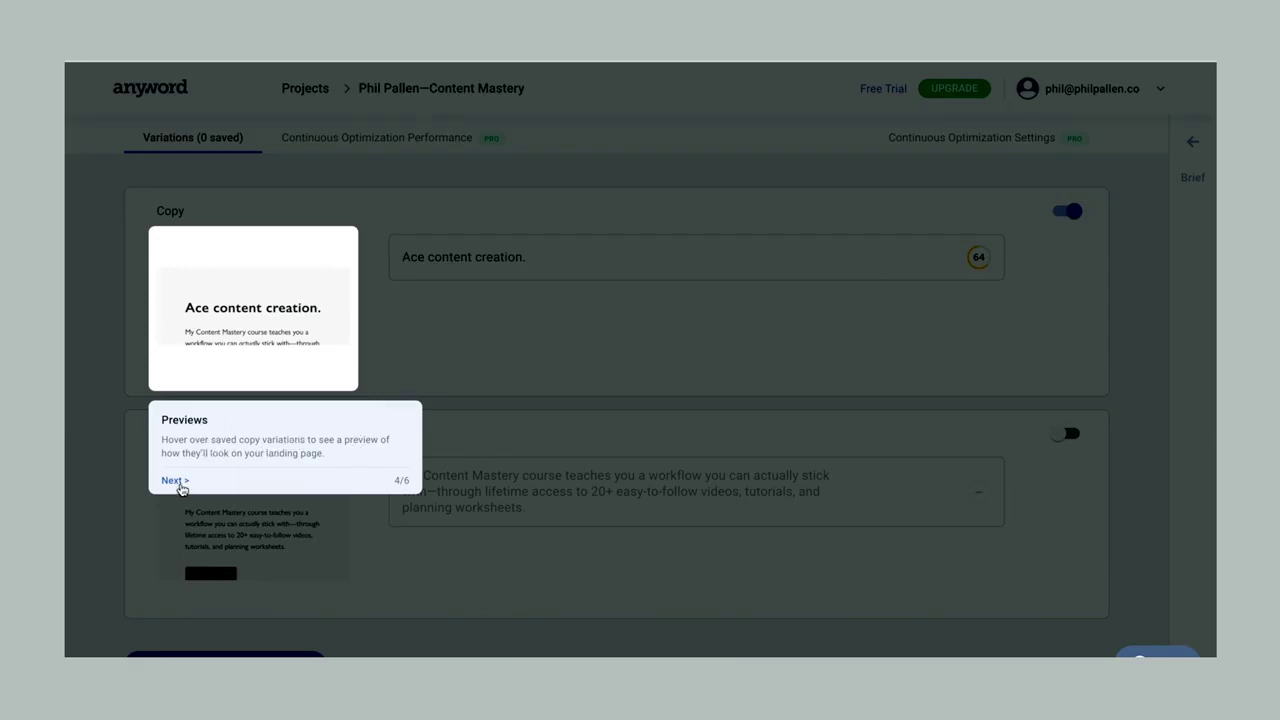
{"action": "left_click", "coordinate": [174, 480]}
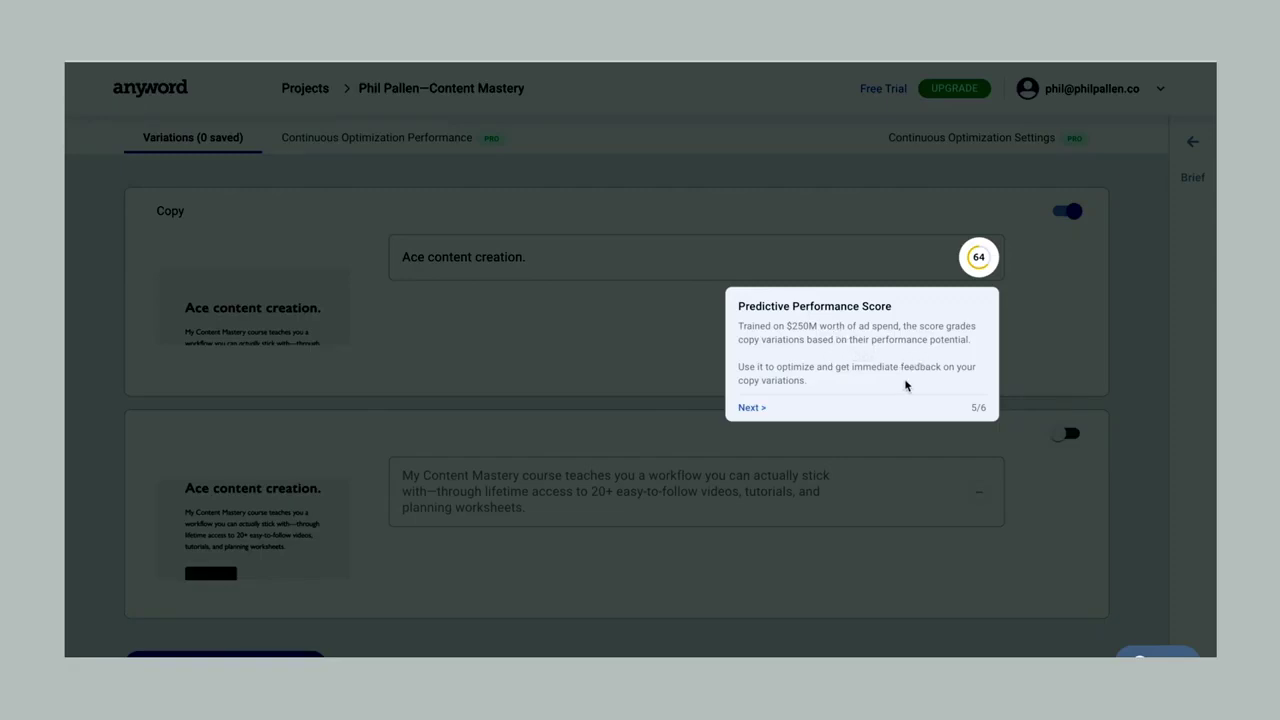
{"action": "left_click", "coordinate": [753, 409]}
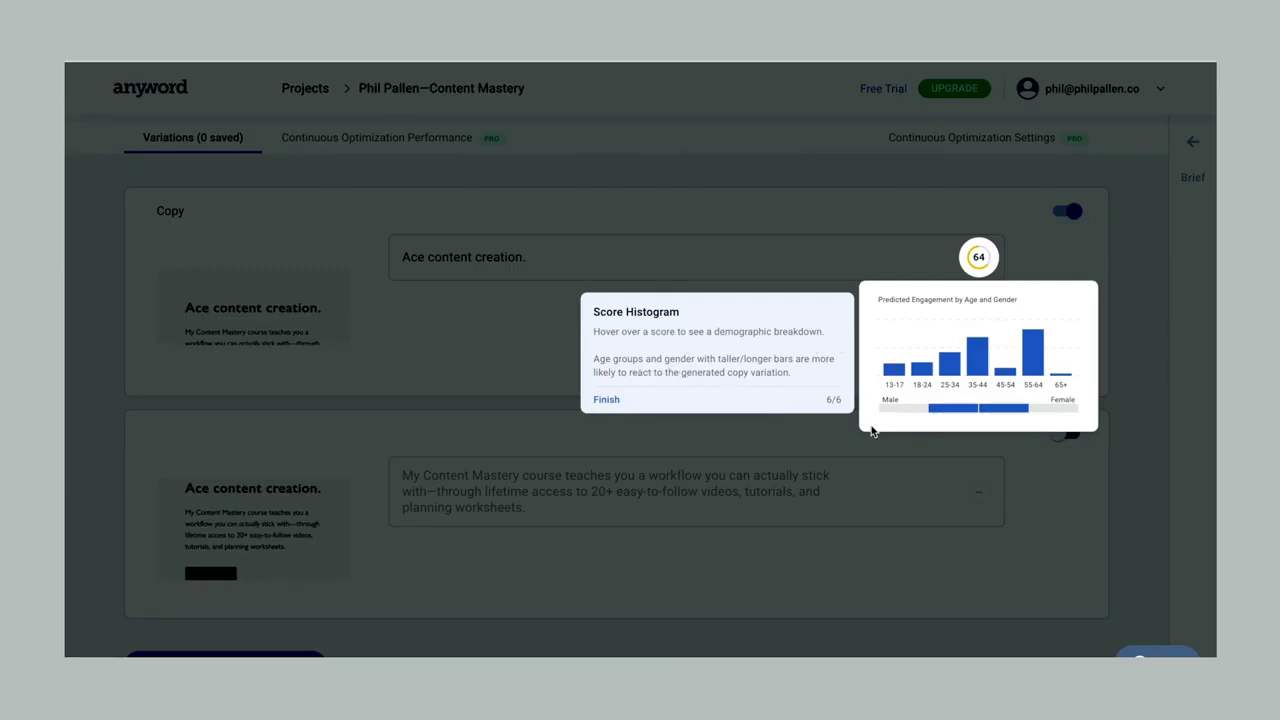
- Finish the tour and classify the first headline asset as Call To Action
{"action": "left_click", "coordinate": [607, 400]}
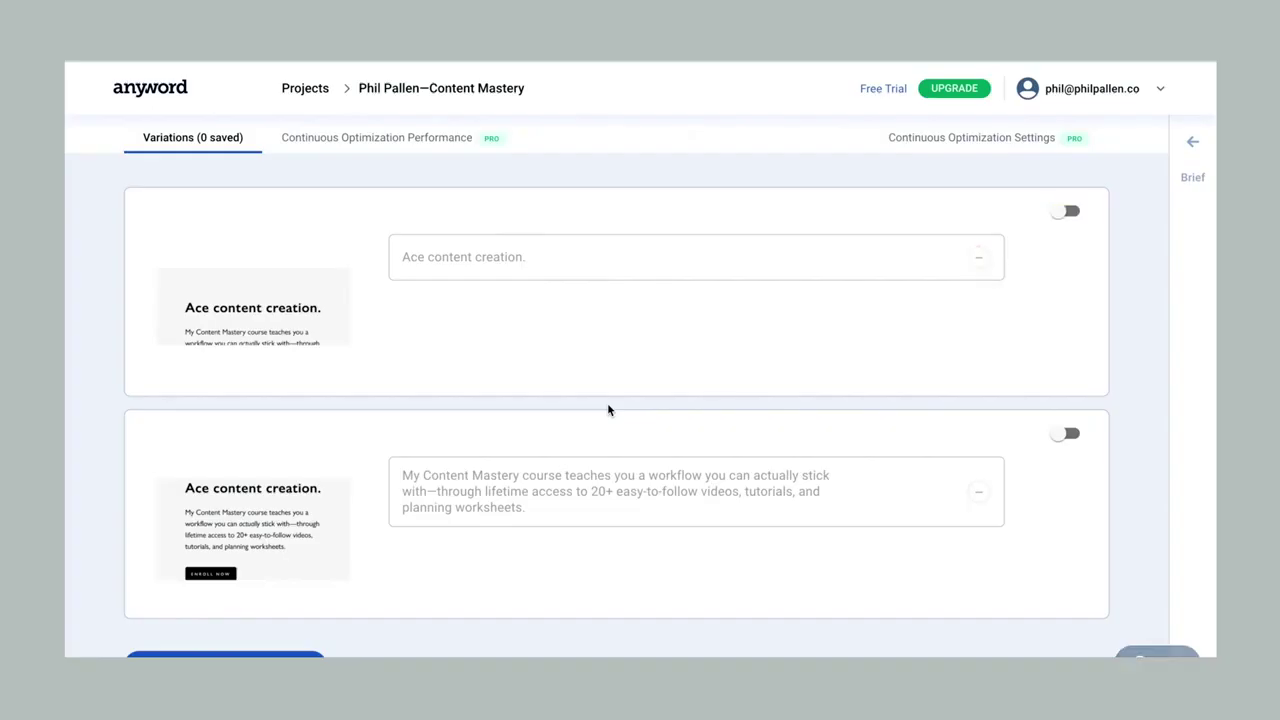
{"action": "left_click", "coordinate": [1073, 215]}
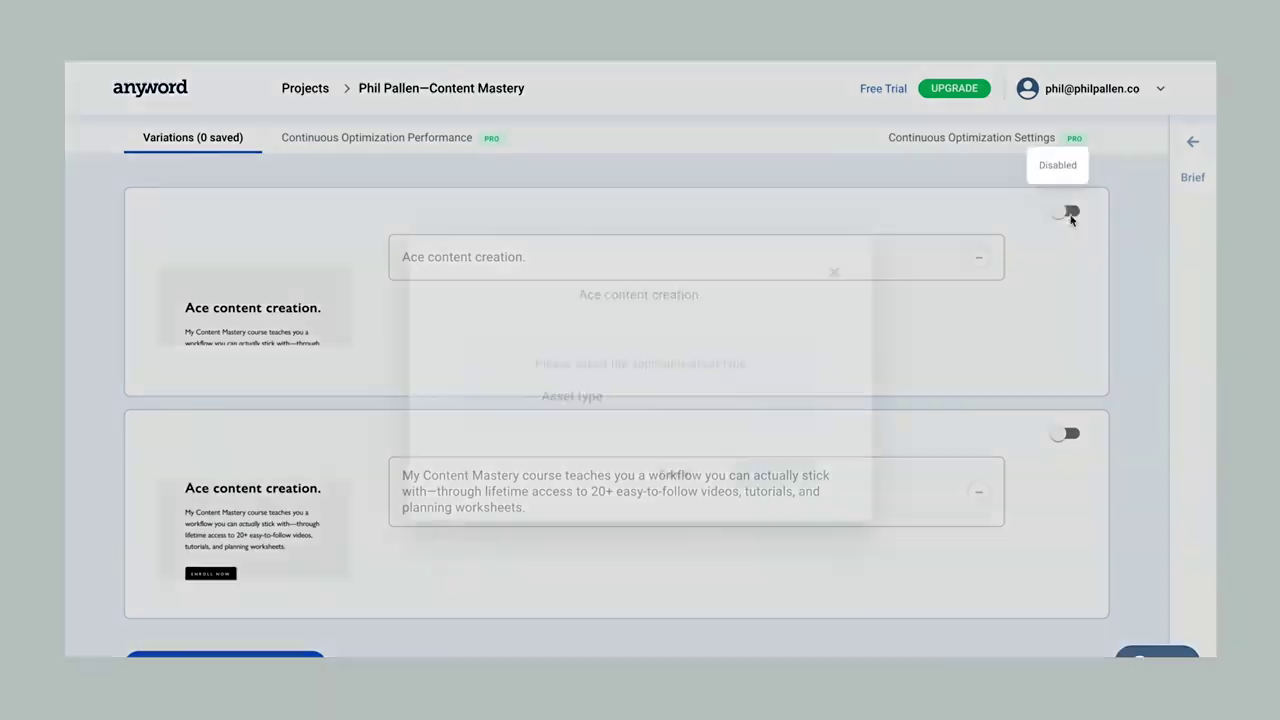
{"action": "left_click", "coordinate": [603, 398]}
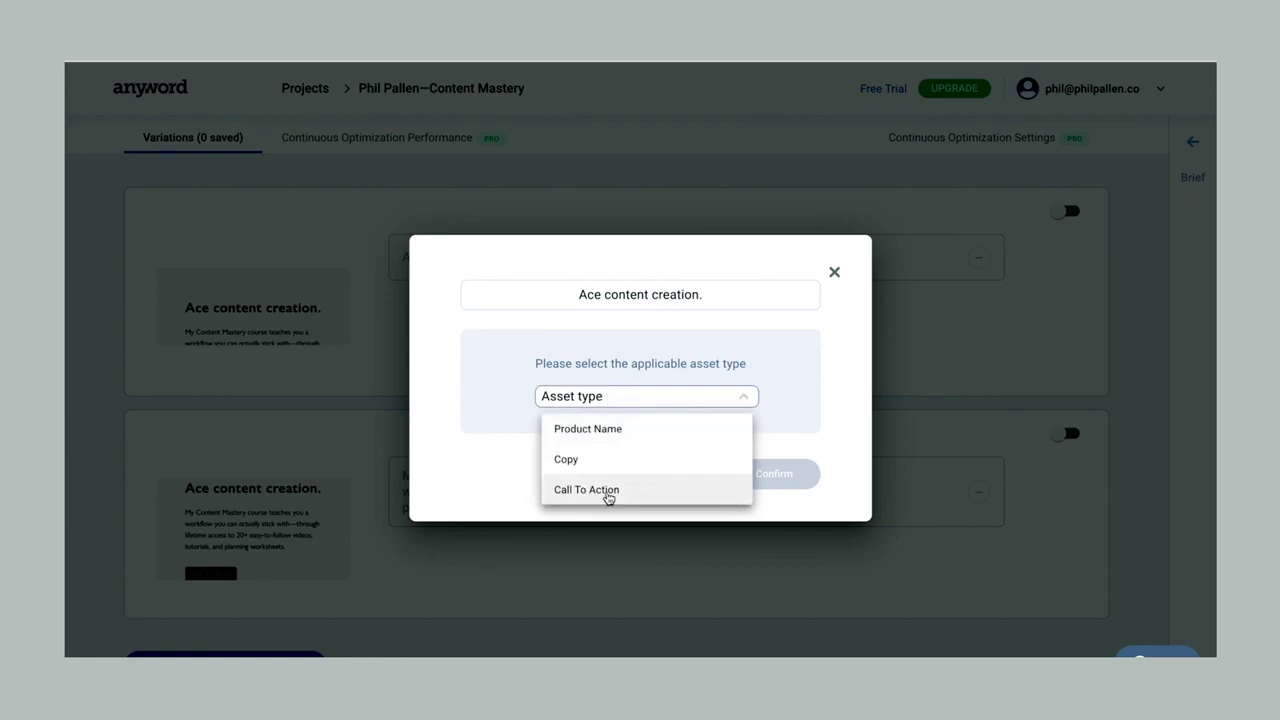
{"action": "left_click", "coordinate": [608, 492]}
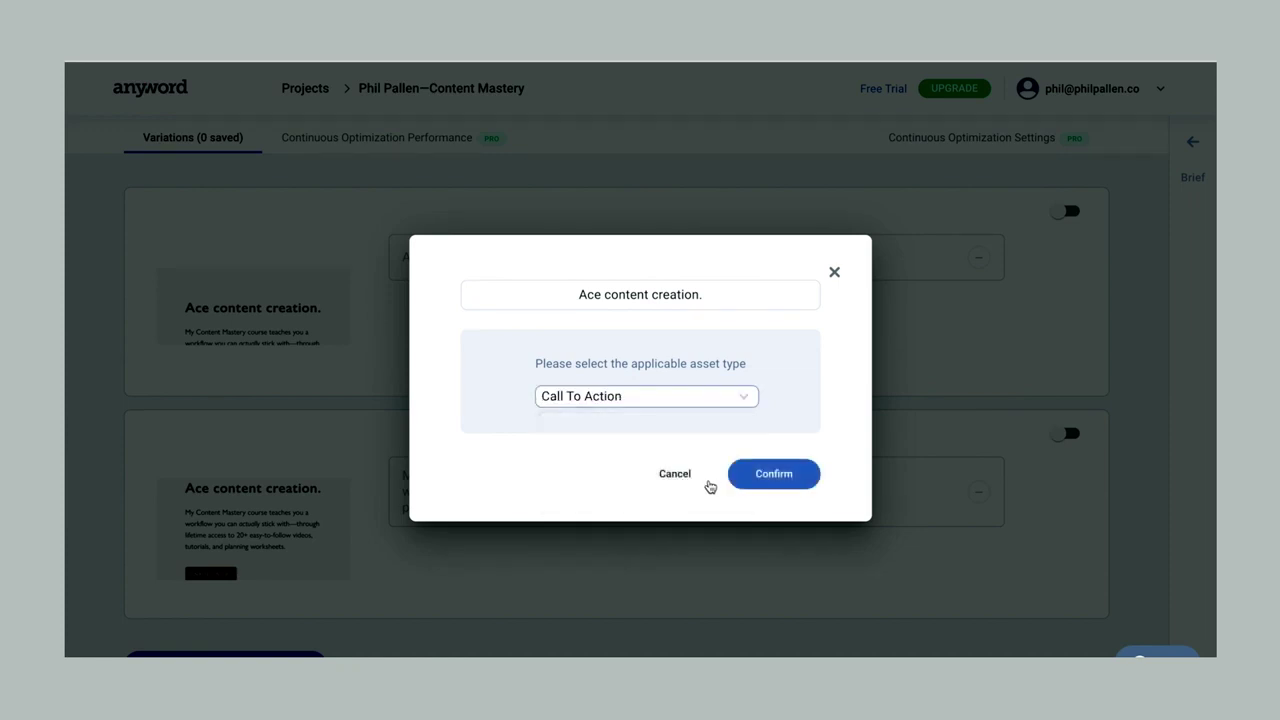
{"action": "left_click", "coordinate": [769, 476]}
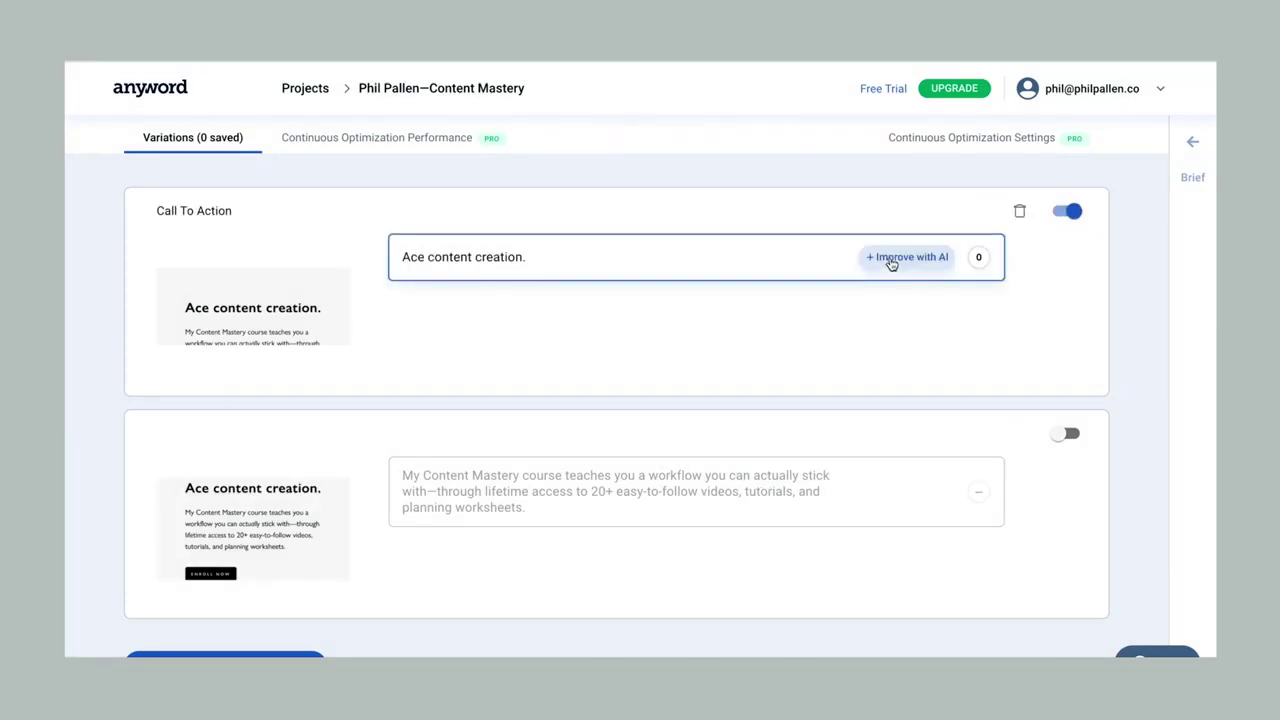
- Save the AI rewrite 'Ace content creation in 6 weeks', scored 72
{"action": "left_click", "coordinate": [891, 260]}
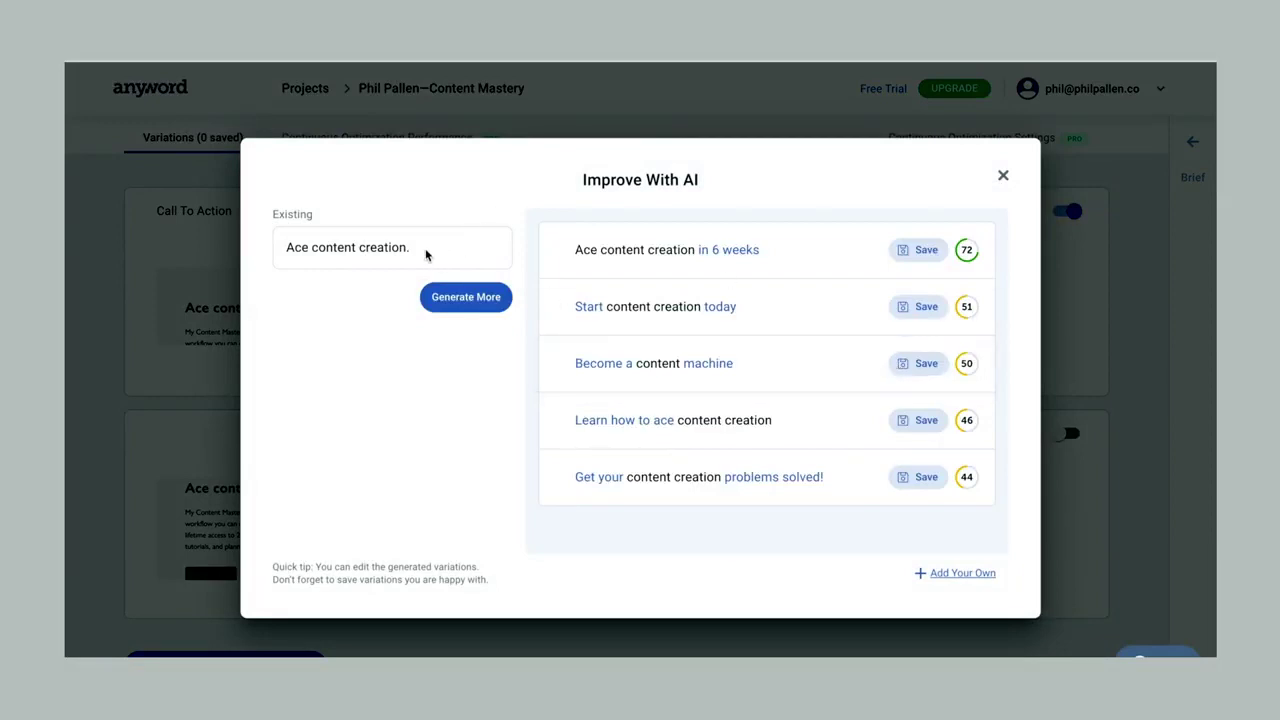
{"action": "mouse_move", "coordinate": [767, 250]}
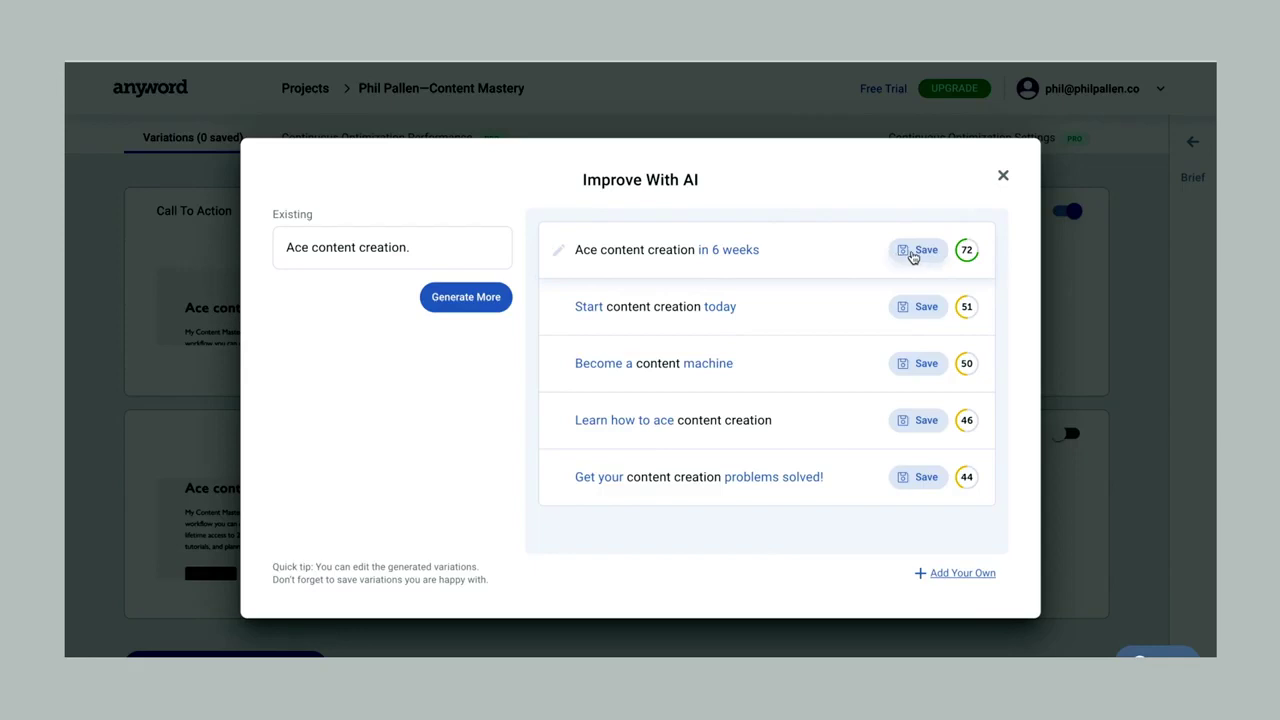
{"action": "left_click", "coordinate": [918, 258]}
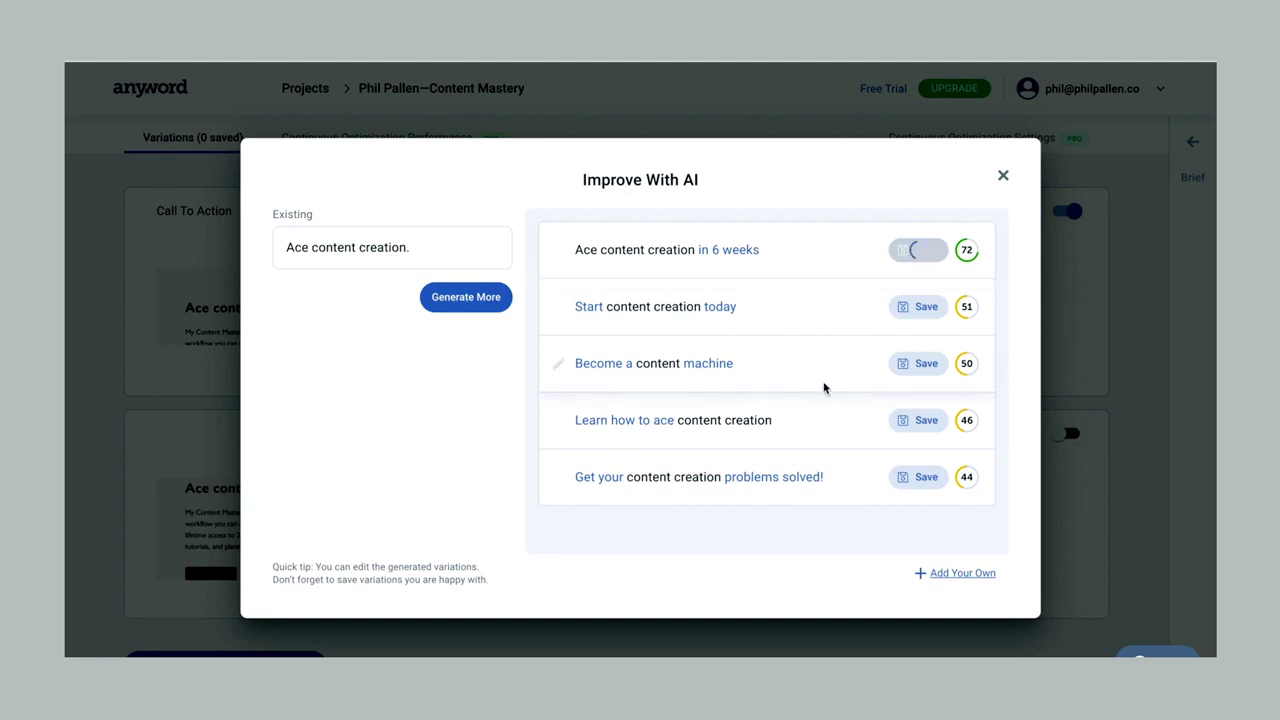
{"action": "left_click", "coordinate": [1003, 176]}
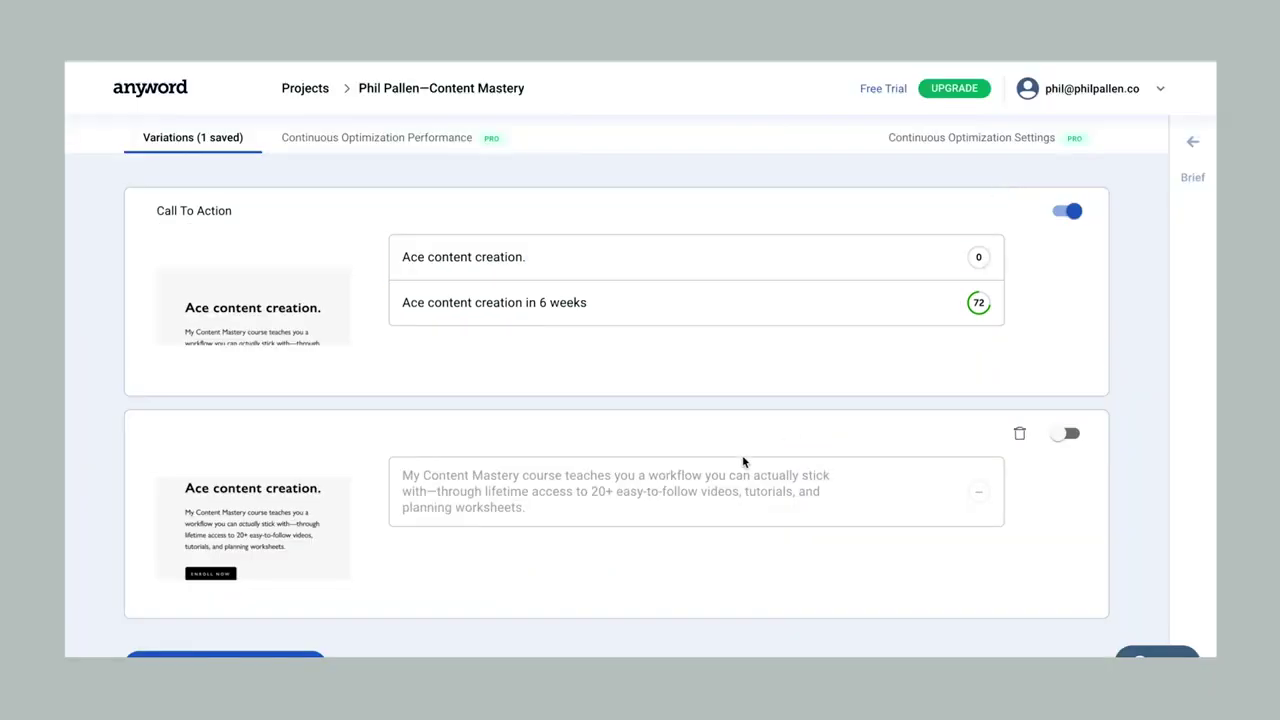
{"action": "scroll", "coordinate": [743, 460], "scroll_direction": "down", "scroll_amount": 1}
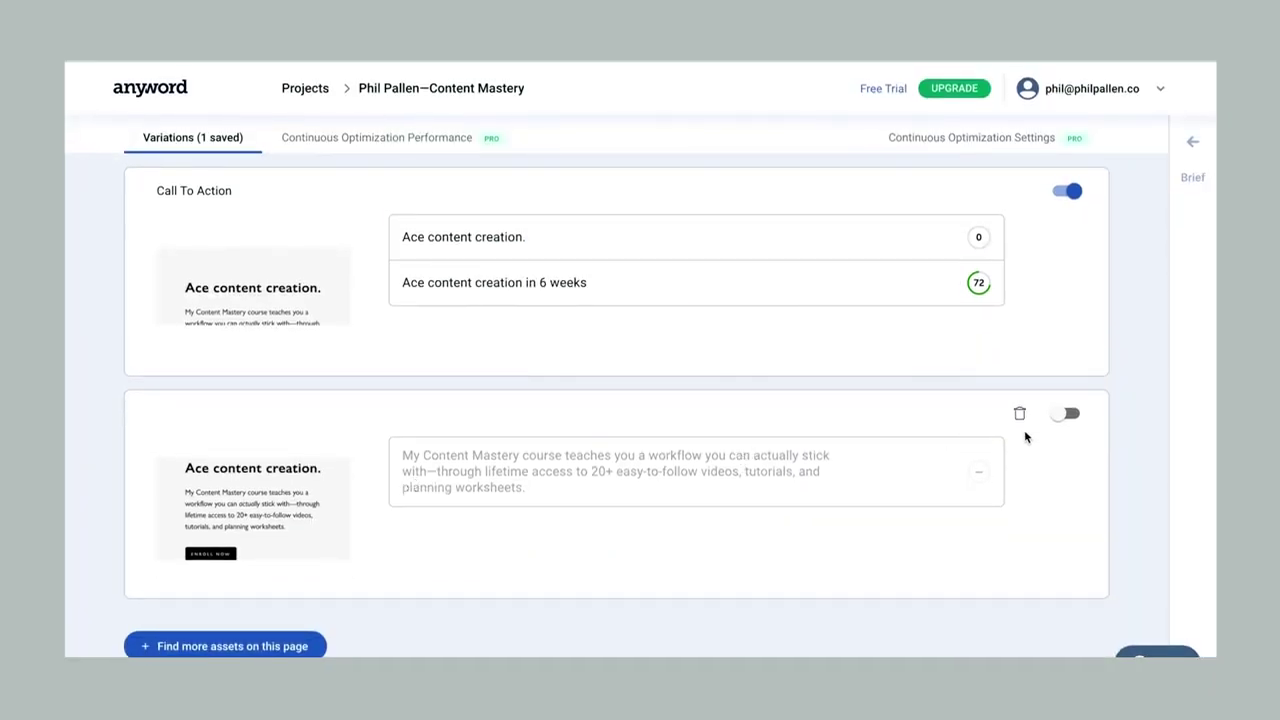
- Enable the course description block and classify it as Copy
{"action": "left_click", "coordinate": [1069, 415]}
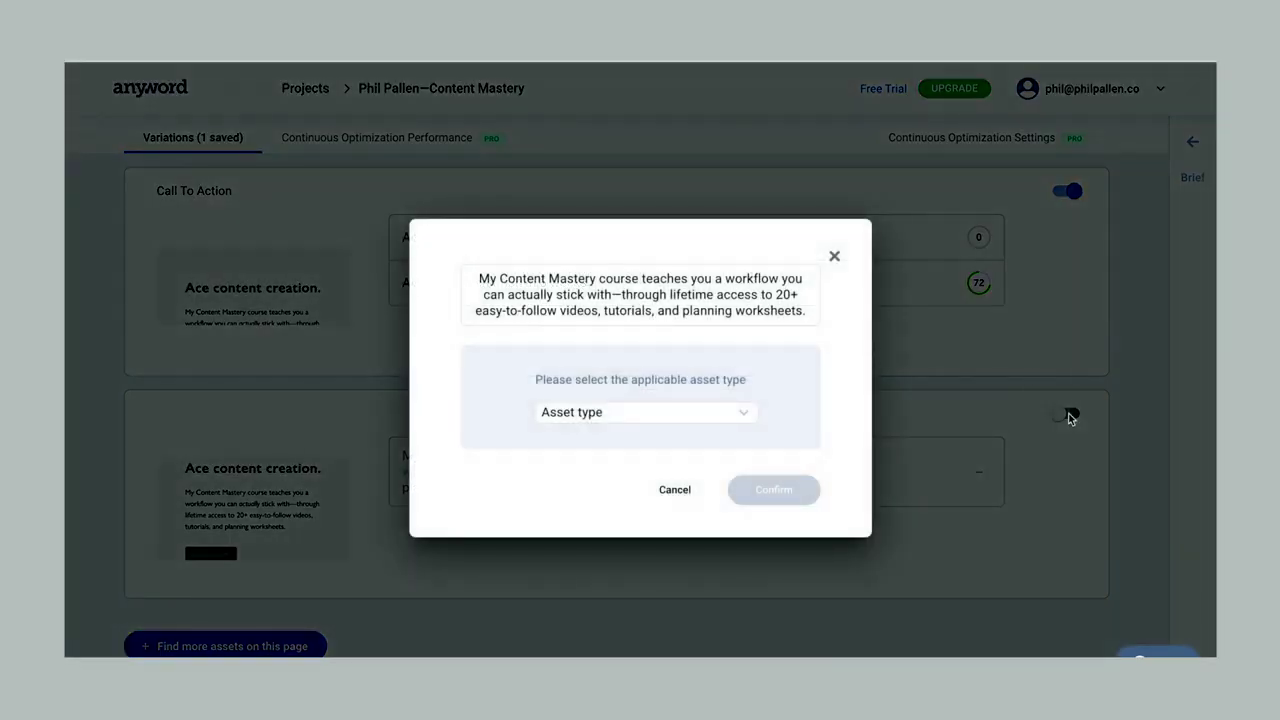
{"action": "left_click", "coordinate": [646, 414]}
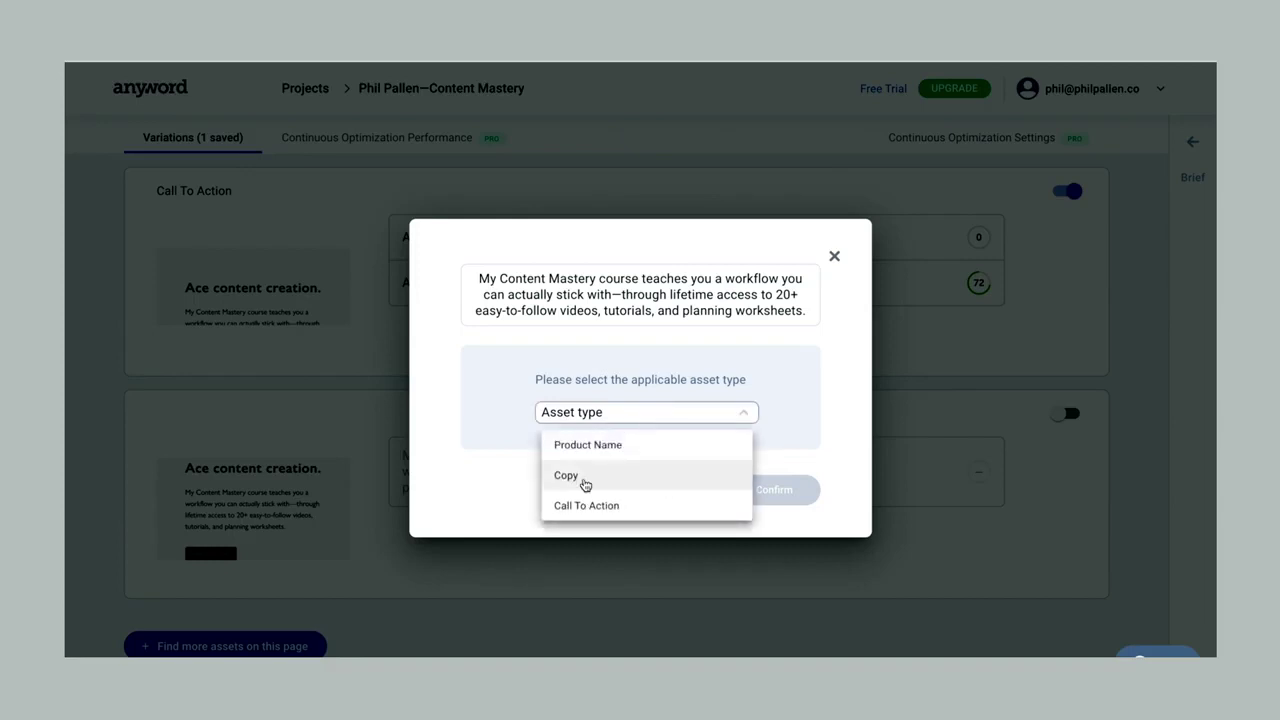
{"action": "left_click", "coordinate": [588, 477]}
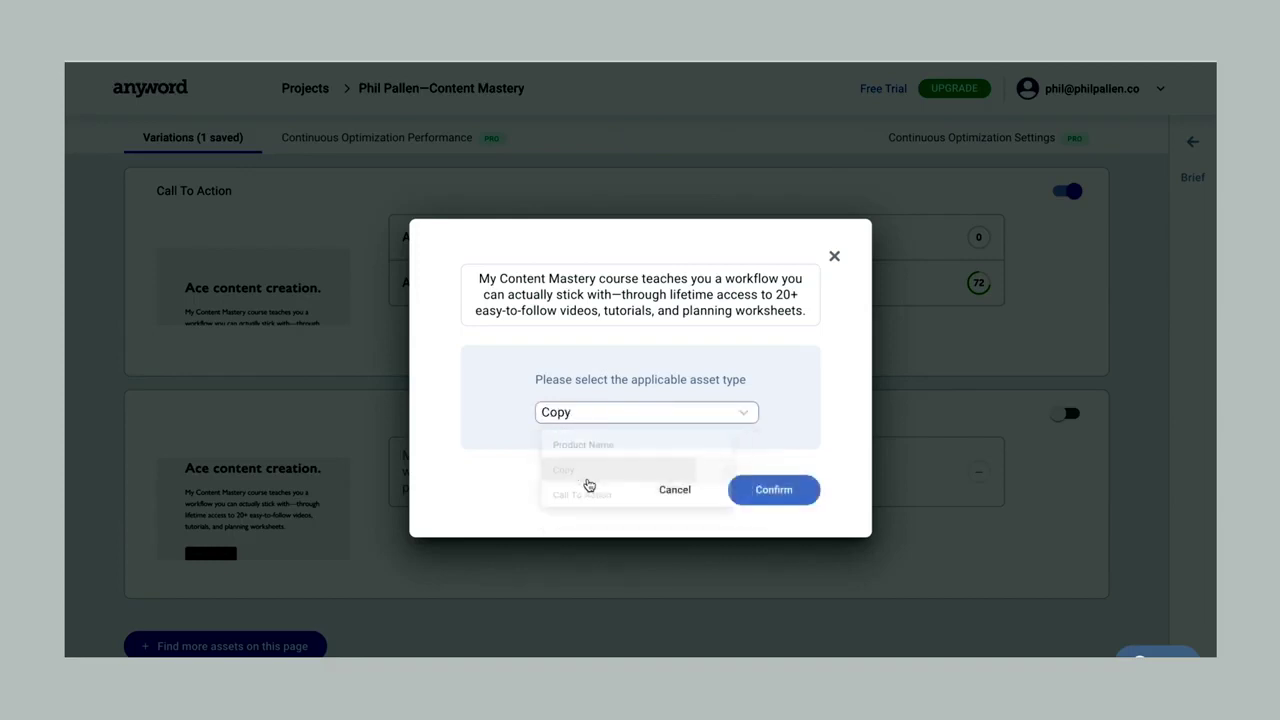
{"action": "left_click", "coordinate": [786, 492]}
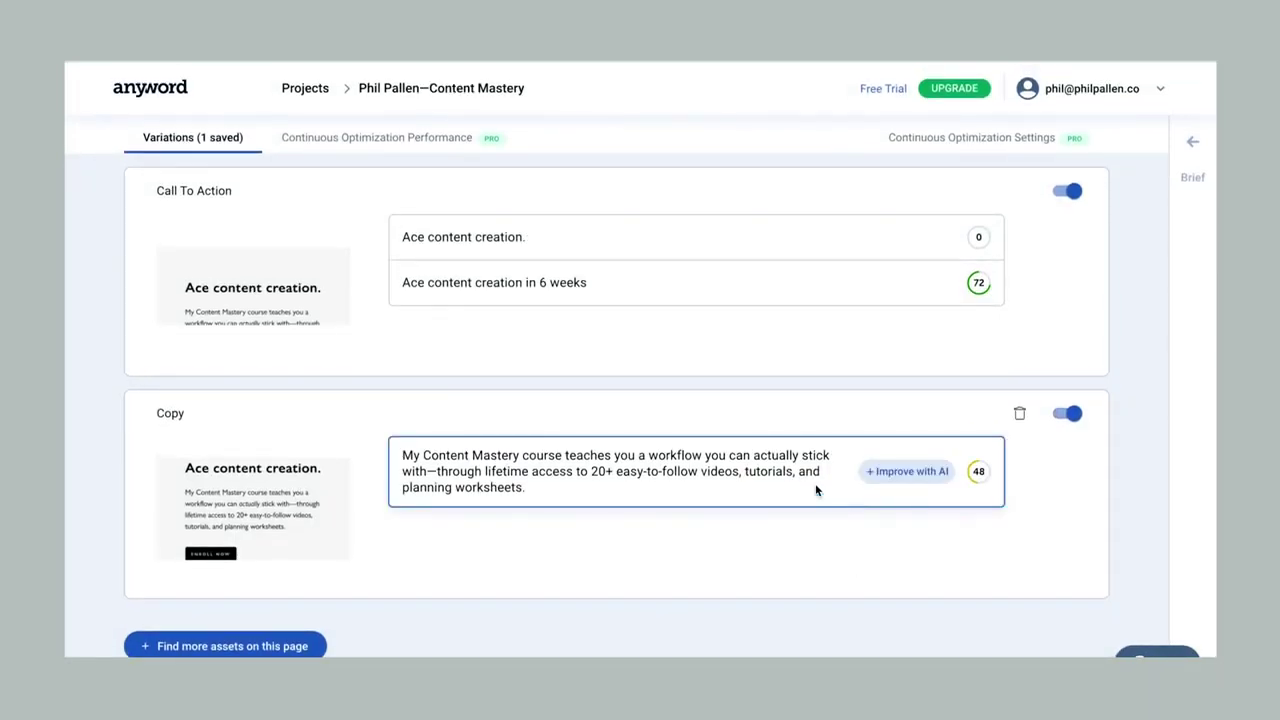
{"action": "mouse_move", "coordinate": [978, 472]}
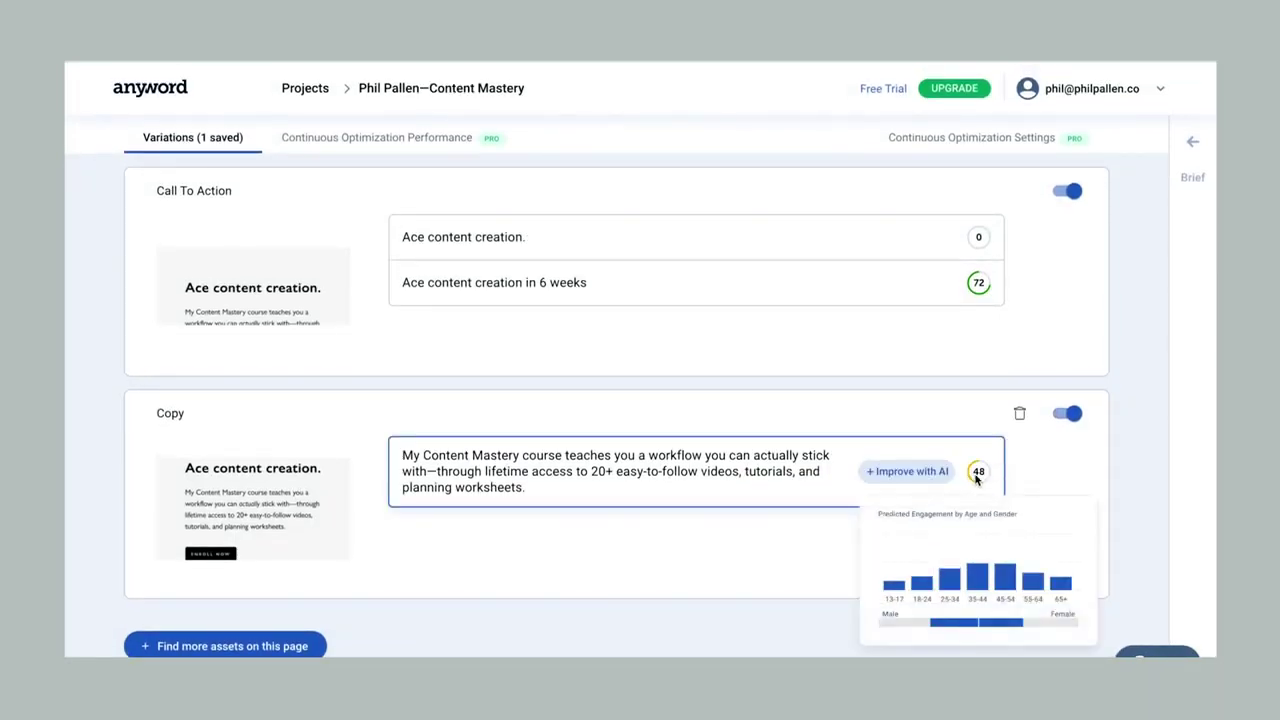
- Generate AI rewrites of the description and save the lifetime-access version scored 48
{"action": "left_click", "coordinate": [899, 481]}
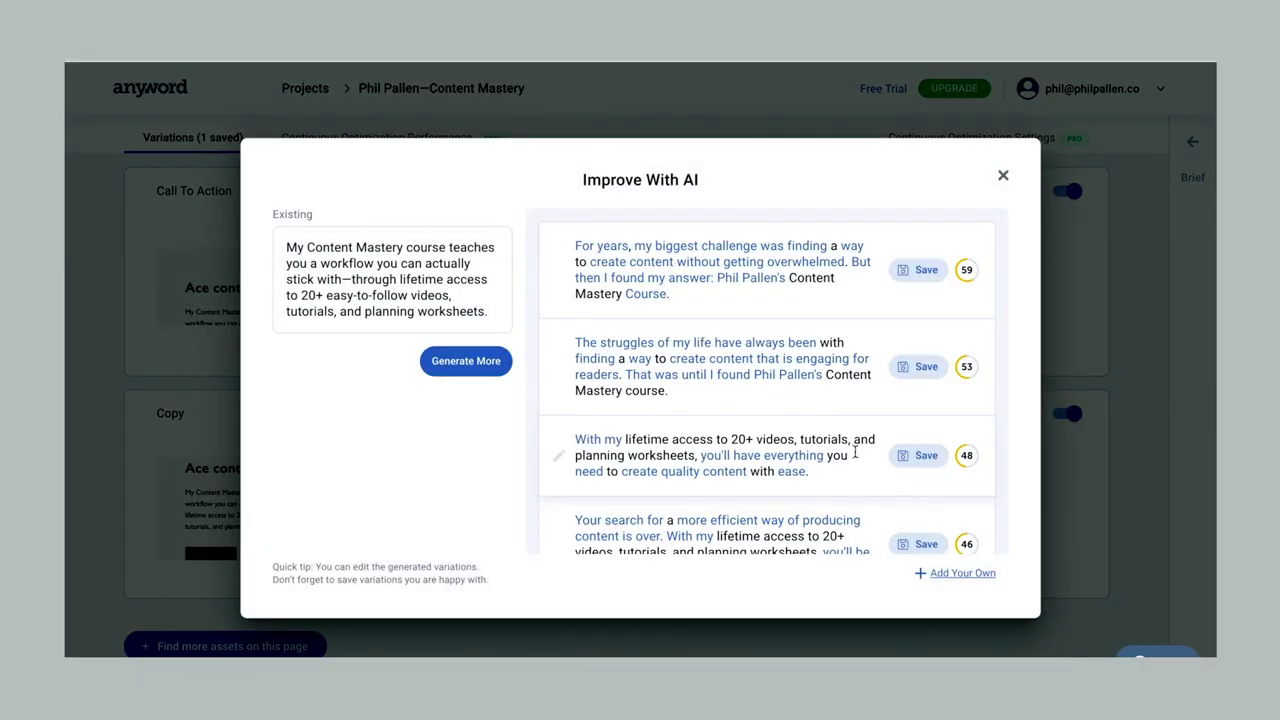
{"action": "scroll", "coordinate": [852, 450], "scroll_direction": "down", "scroll_amount": 2}
{"action": "scroll", "coordinate": [852, 450], "scroll_direction": "down", "scroll_amount": 2}
{"action": "scroll", "coordinate": [854, 452], "scroll_direction": "up", "scroll_amount": 3}
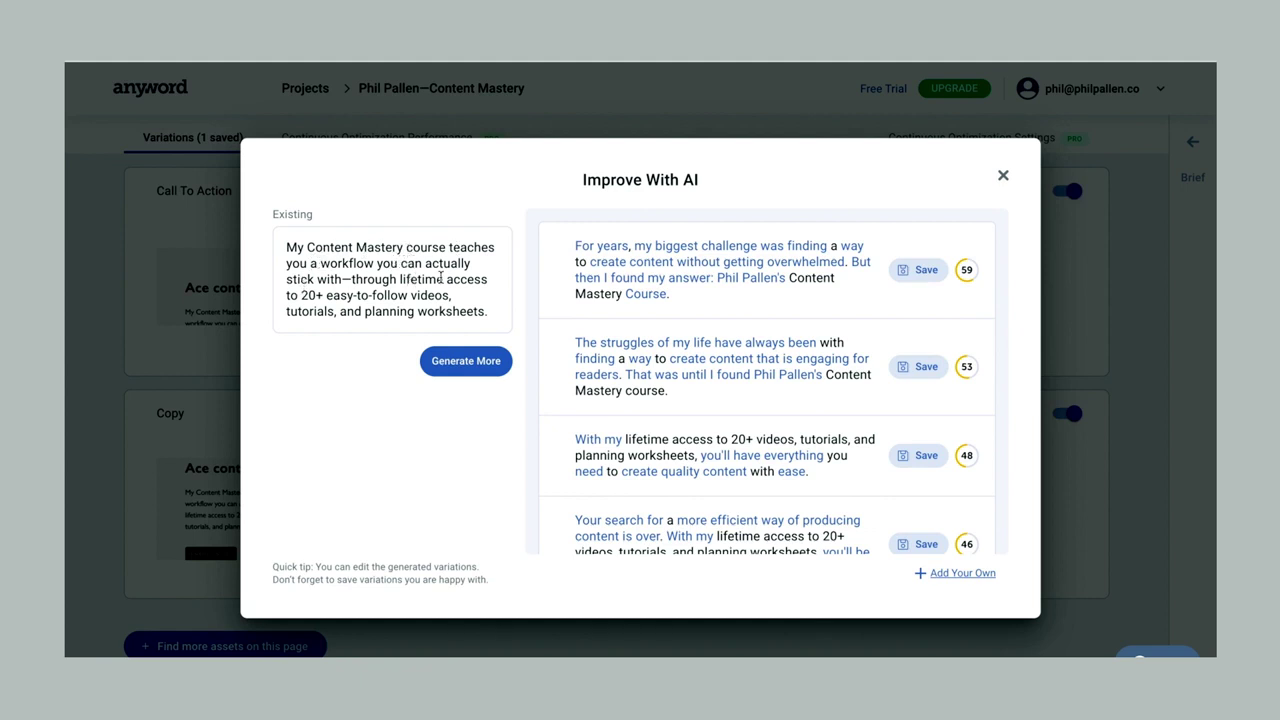
{"action": "mouse_move", "coordinate": [723, 366]}
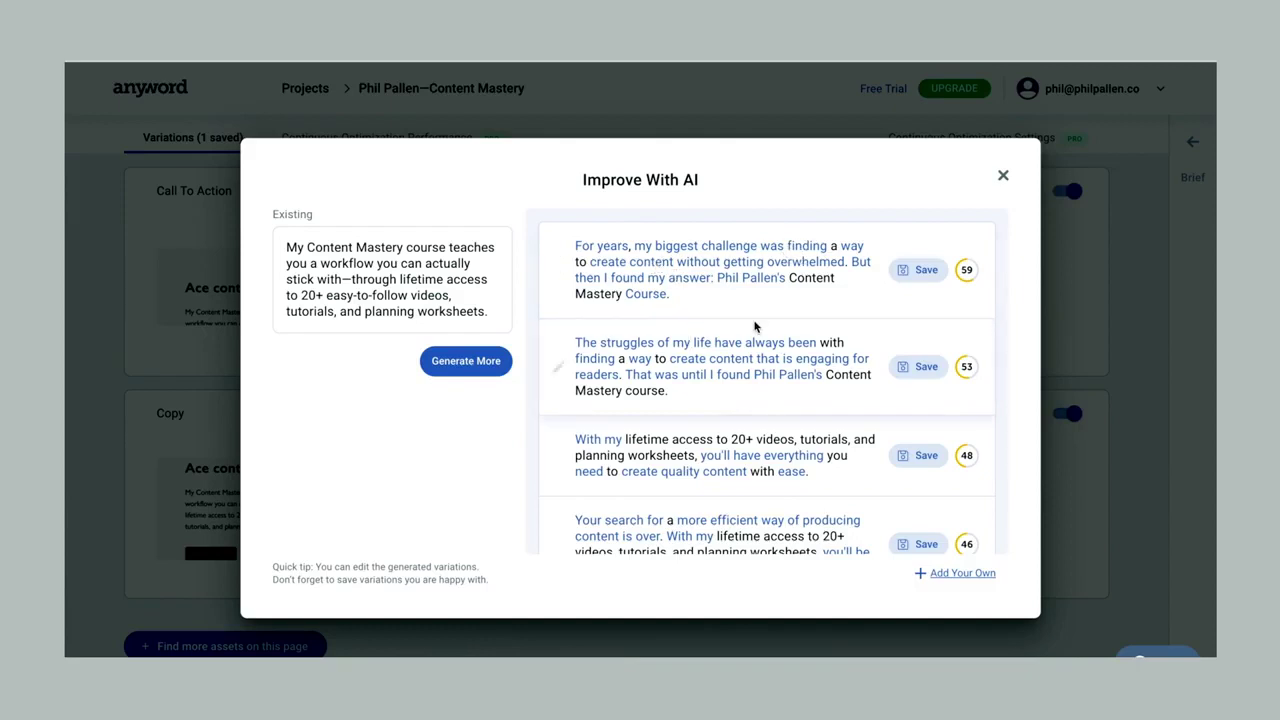
{"action": "scroll", "coordinate": [810, 285], "scroll_direction": "down", "scroll_amount": 3}
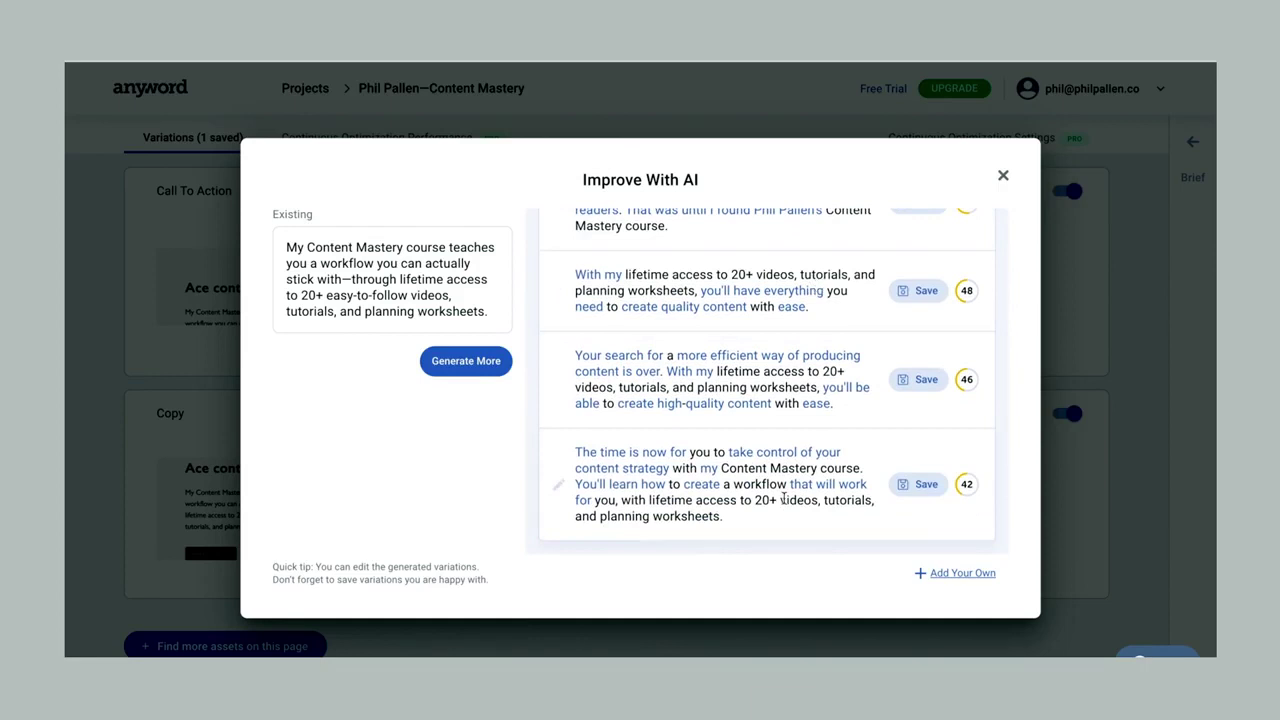
{"action": "scroll", "coordinate": [785, 497], "scroll_direction": "up", "scroll_amount": 1}
{"action": "scroll", "coordinate": [785, 495], "scroll_direction": "up", "scroll_amount": 1}
{"action": "scroll", "coordinate": [786, 492], "scroll_direction": "up", "scroll_amount": 1}
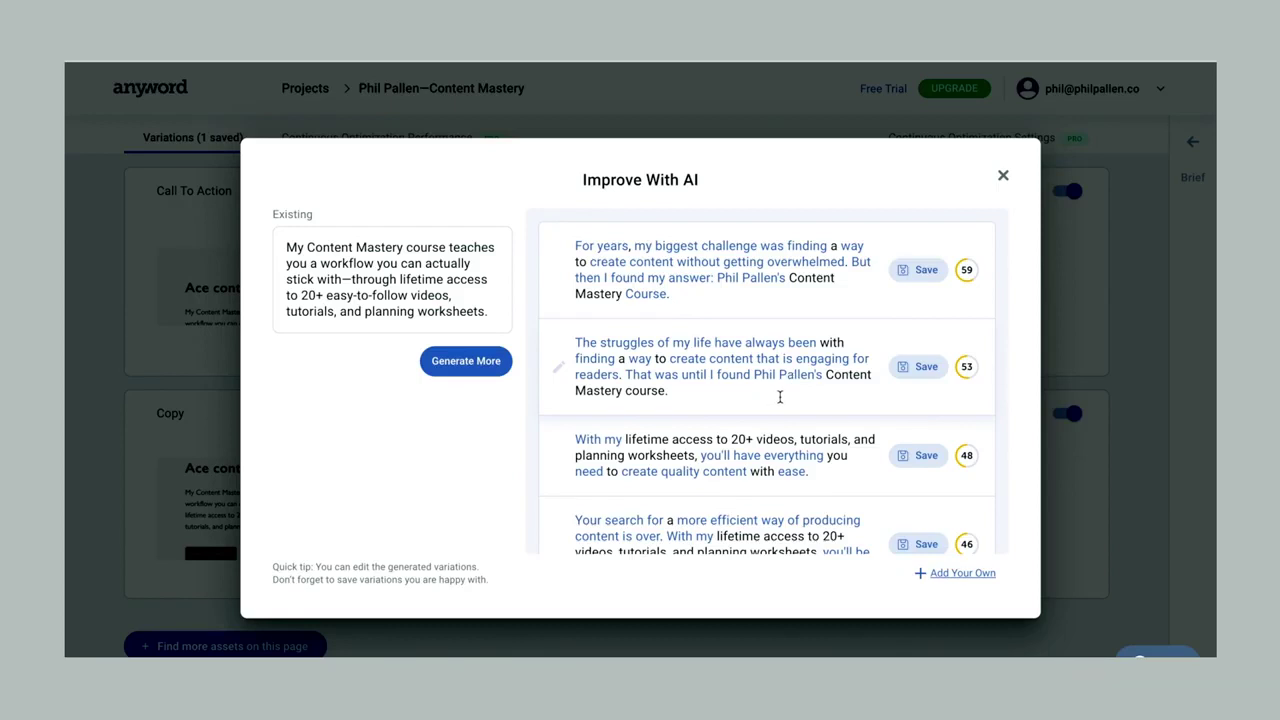
{"action": "scroll", "coordinate": [780, 397], "scroll_direction": "down", "scroll_amount": 3}
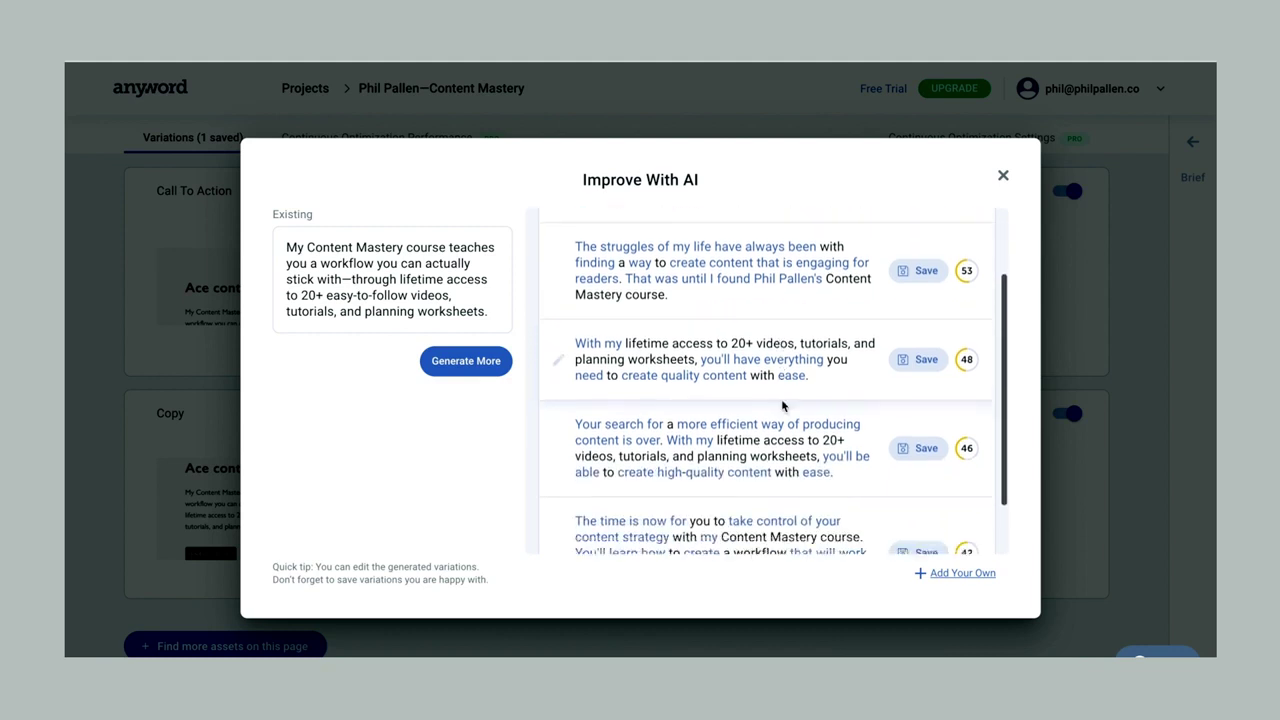
{"action": "scroll", "coordinate": [780, 400], "scroll_direction": "down", "scroll_amount": 2}
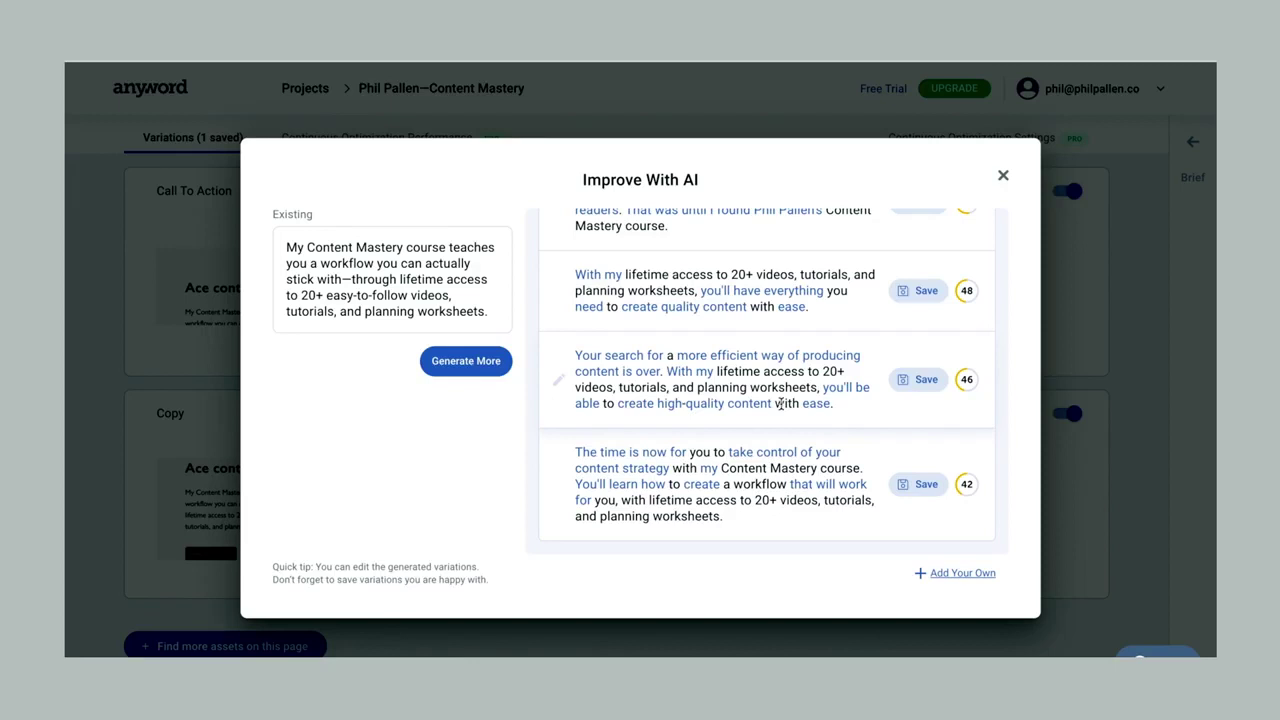
{"action": "scroll", "coordinate": [780, 403], "scroll_direction": "up", "scroll_amount": 3}
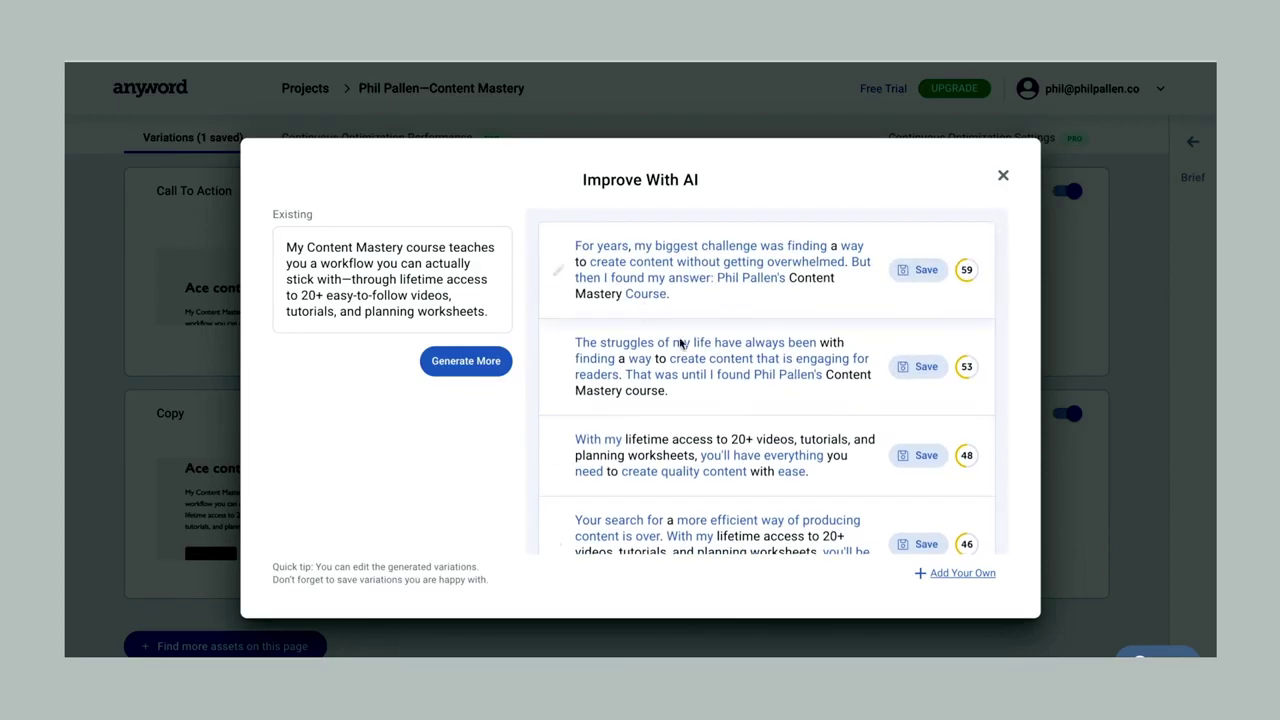
{"action": "scroll", "coordinate": [740, 360], "scroll_direction": "down", "scroll_amount": 1}
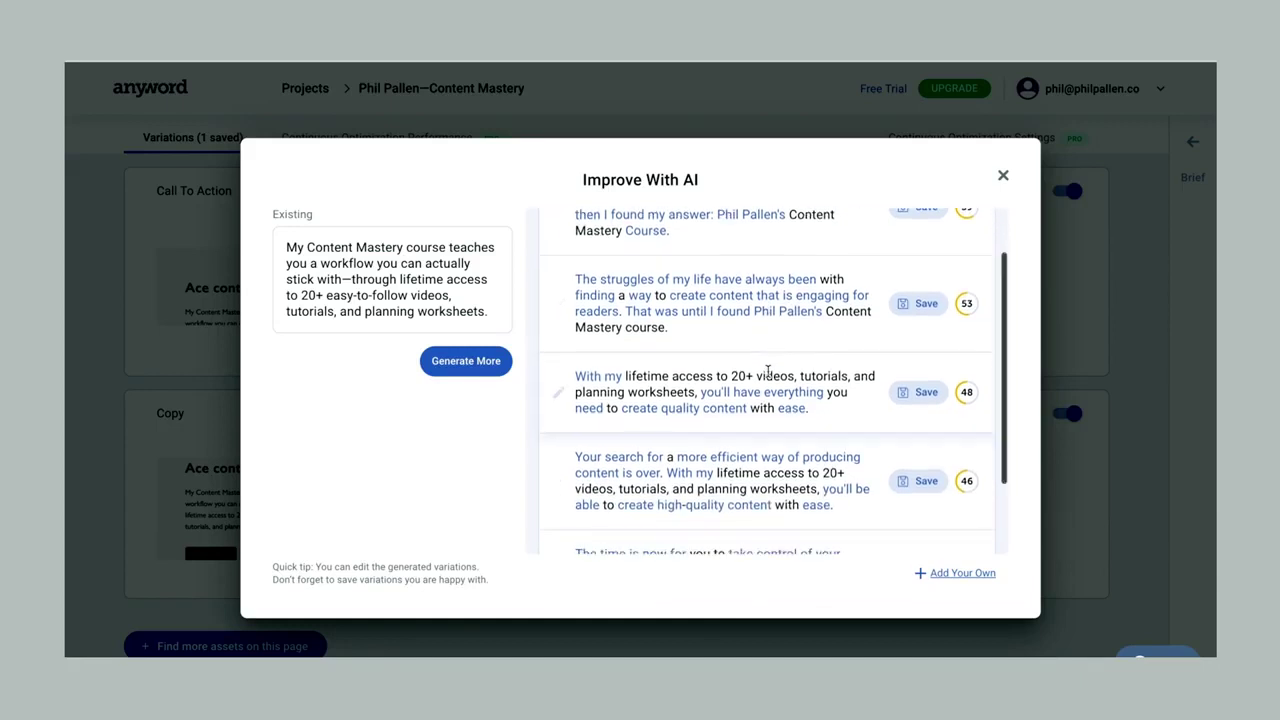
{"action": "scroll", "coordinate": [768, 372], "scroll_direction": "down", "scroll_amount": 1}
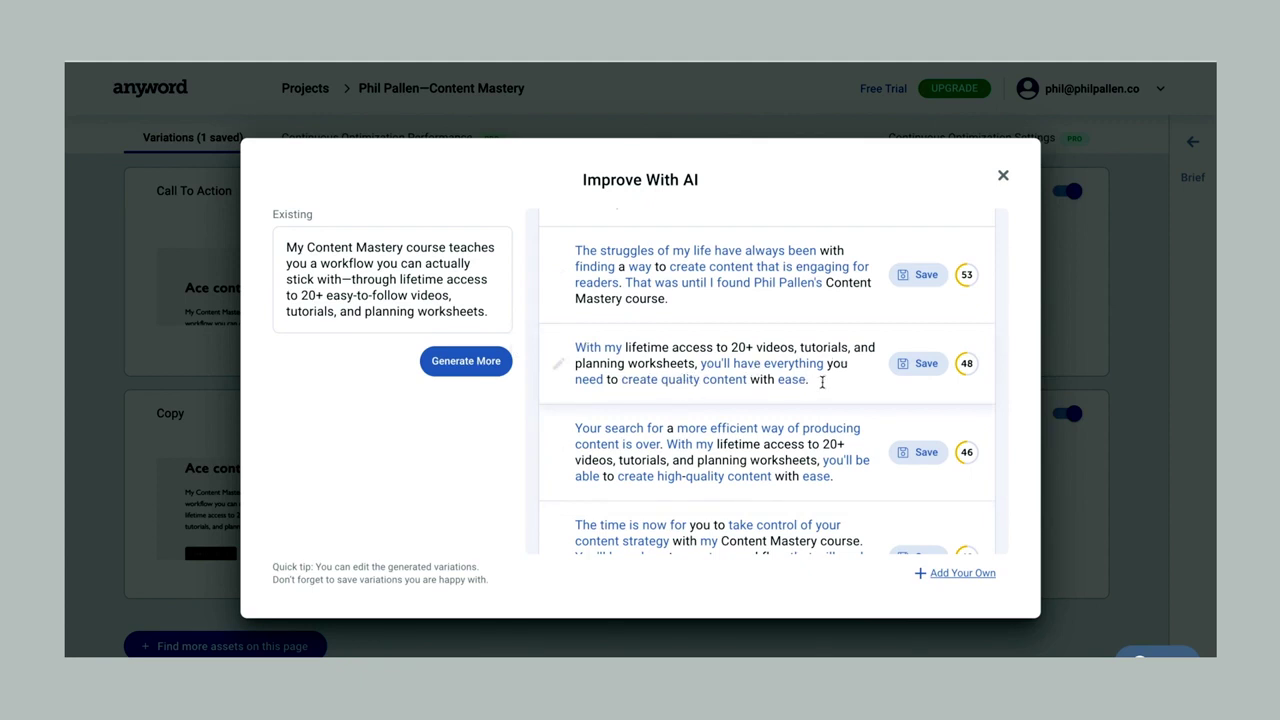
{"action": "left_click", "coordinate": [924, 364]}
{"action": "scroll", "coordinate": [907, 381], "scroll_direction": "down", "scroll_amount": 1}
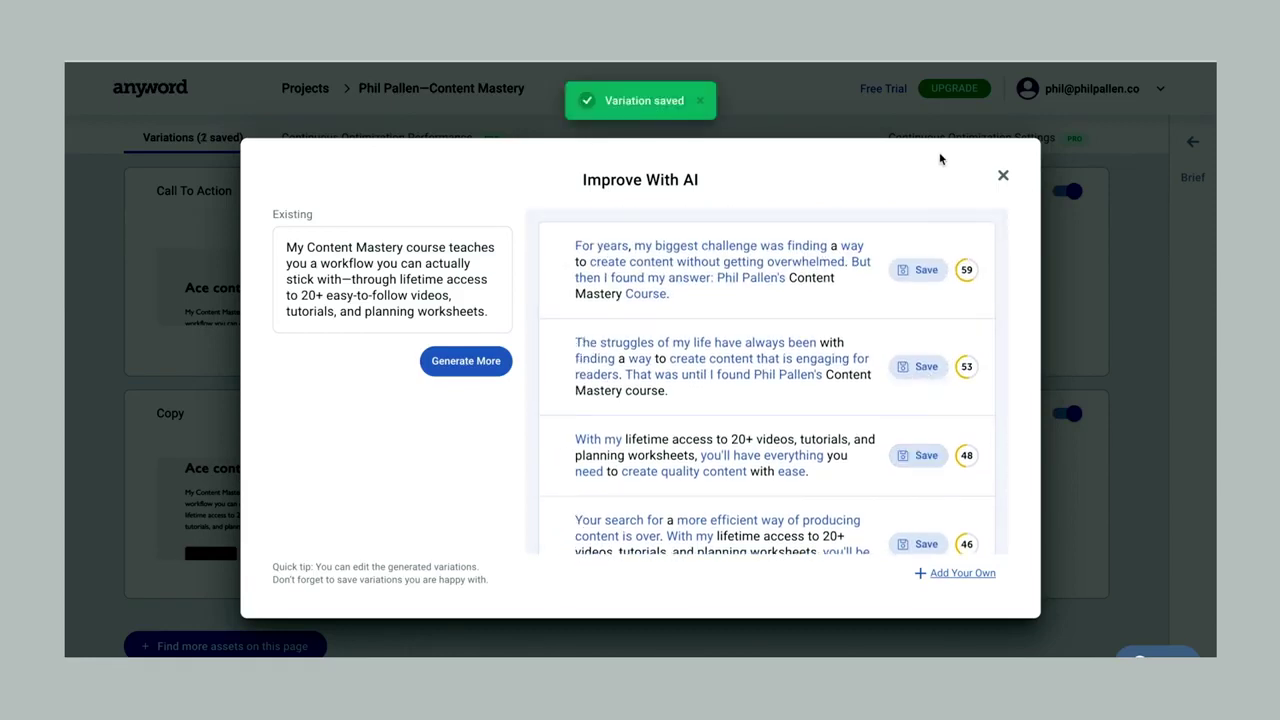
{"action": "left_click", "coordinate": [1001, 175]}
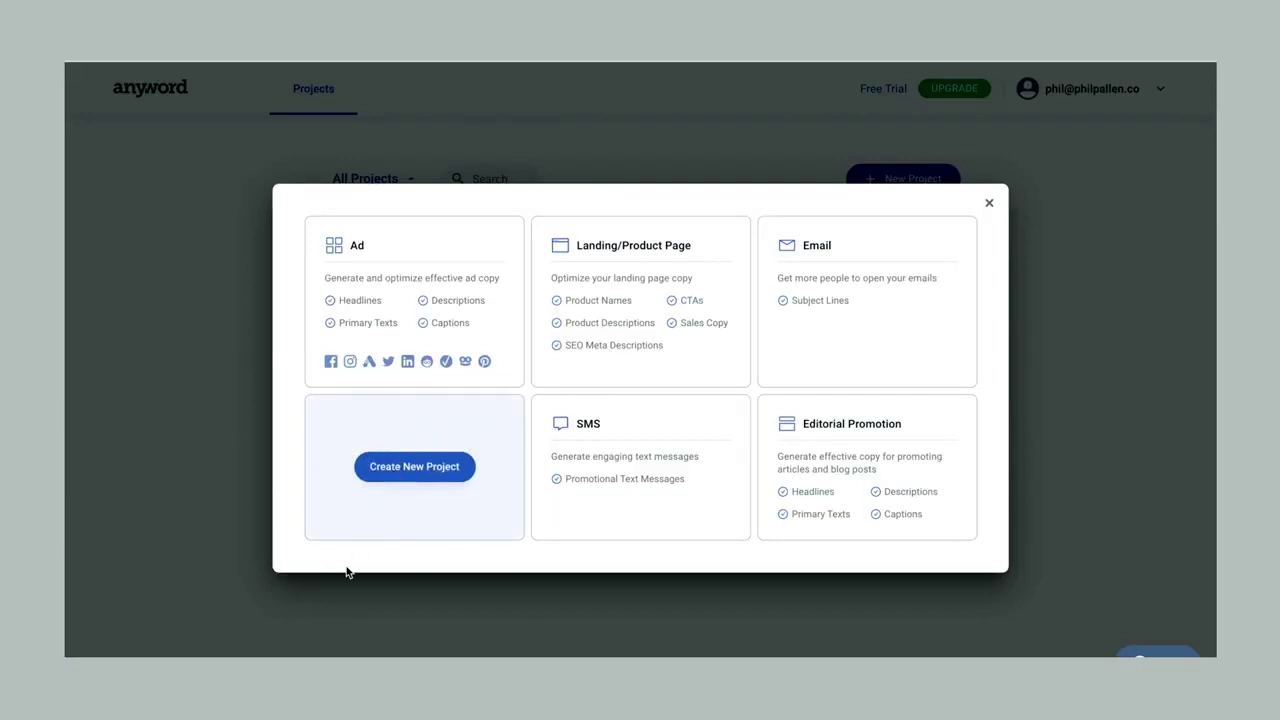
- Start a blog post described as suggesting the best tools for a digital nomad's desk setup
{"action": "left_click", "coordinate": [421, 468]}
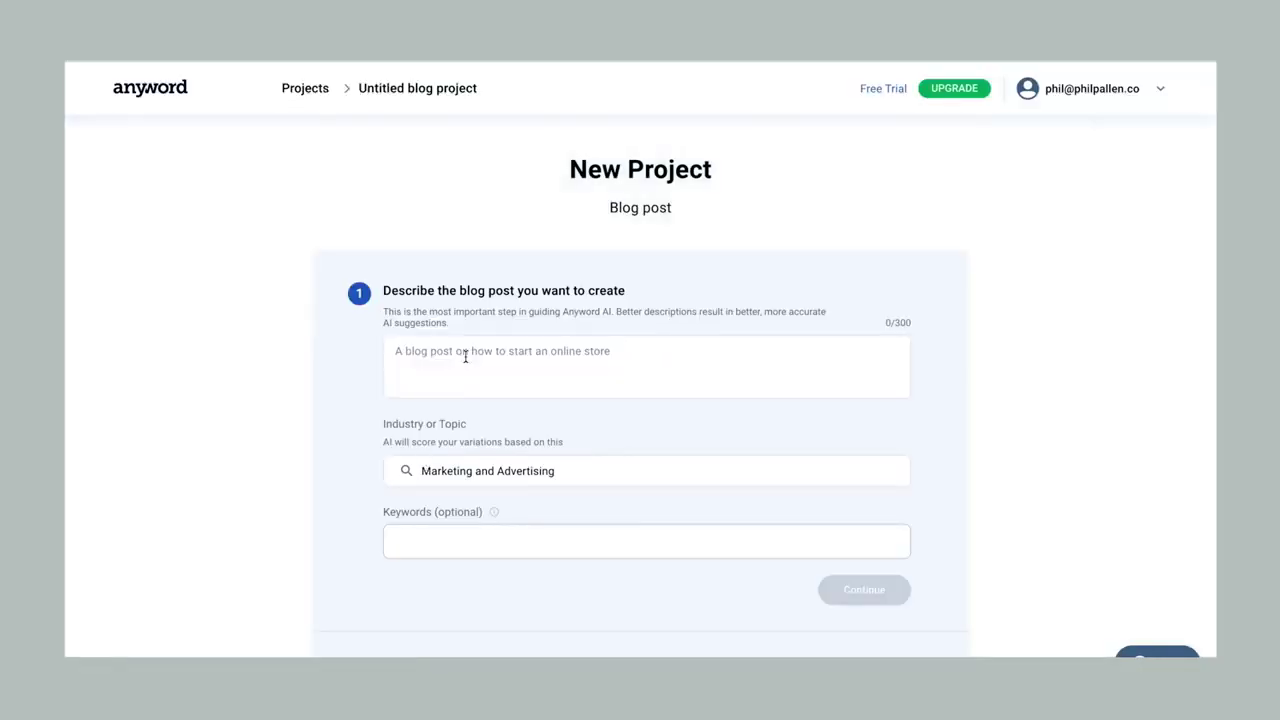
{"action": "left_click", "coordinate": [466, 356]}
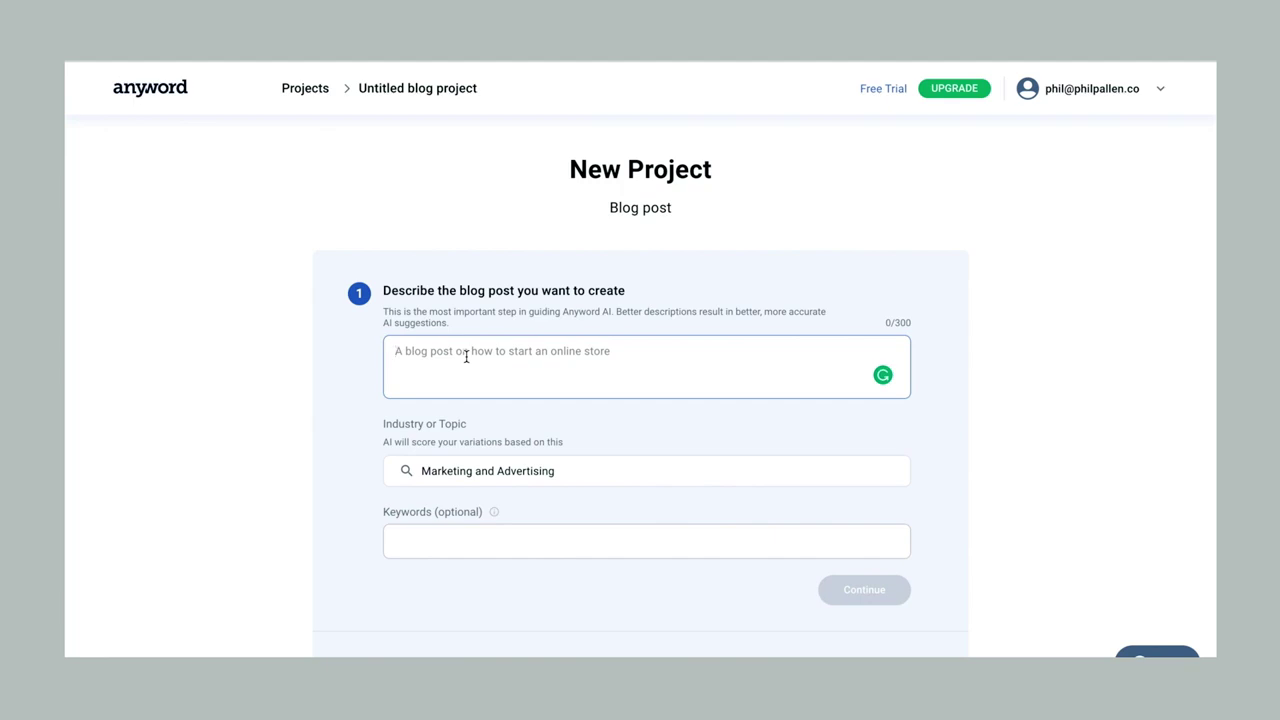
{"action": "type", "text": "Create a"}
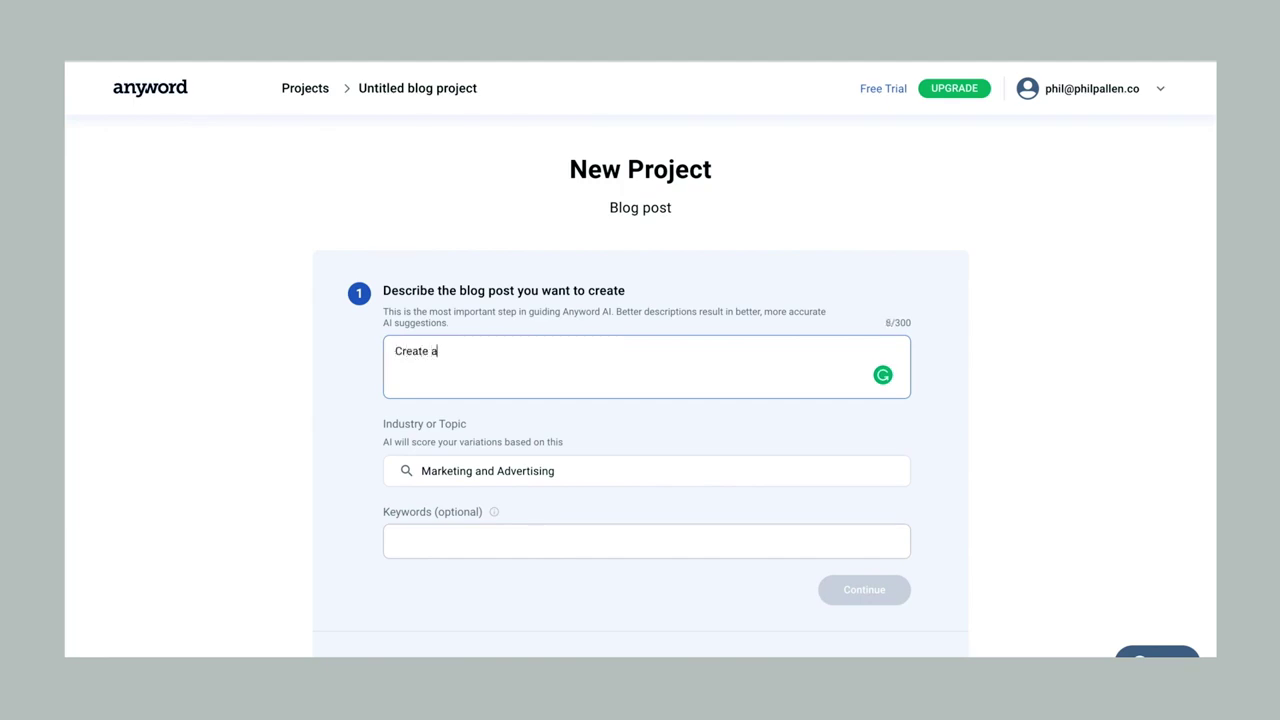
{"action": "type", "text": " blog post "}
{"action": "type", "text": "suggesting "}
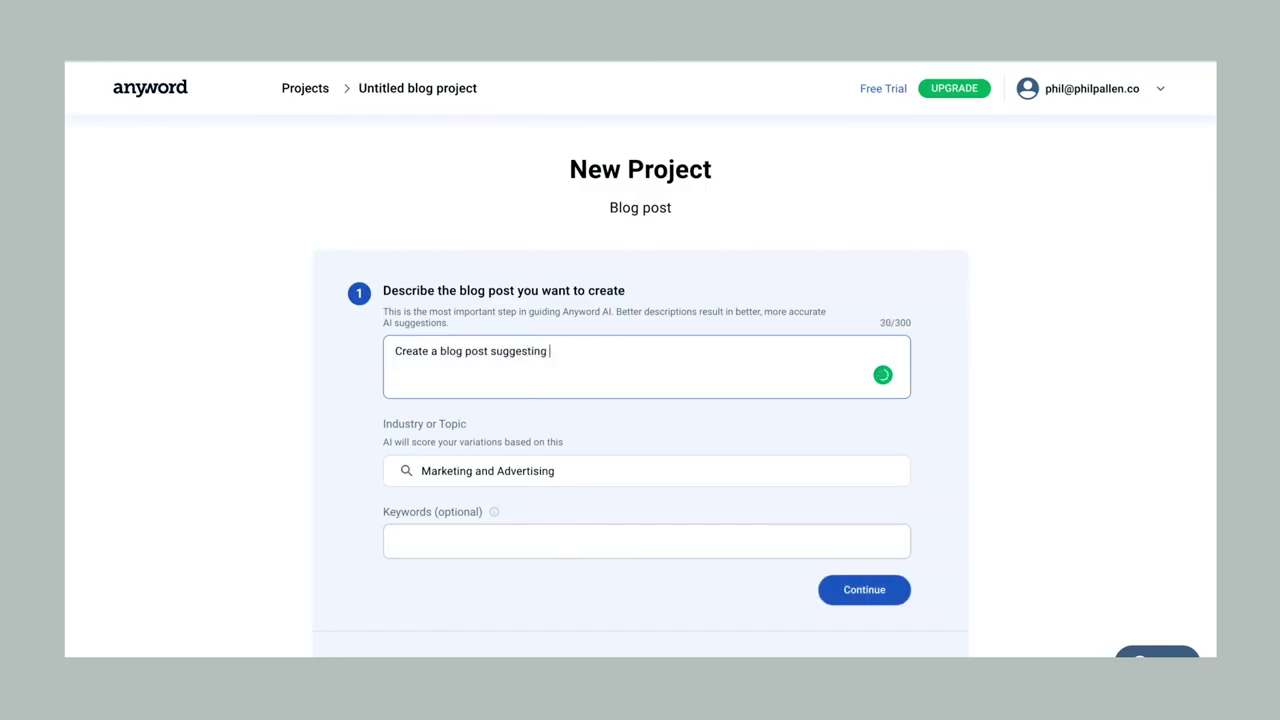
{"action": "type", "text": "tgeh"}
{"action": "key", "text": "BackSpace"}
{"action": "key", "text": "BackSpace"}
{"action": "key", "text": "BackSpace"}
{"action": "type", "text": "he best"}
{"action": "type", "text": " tools for "}
{"action": "type", "text": "a digital nomad's desk"}
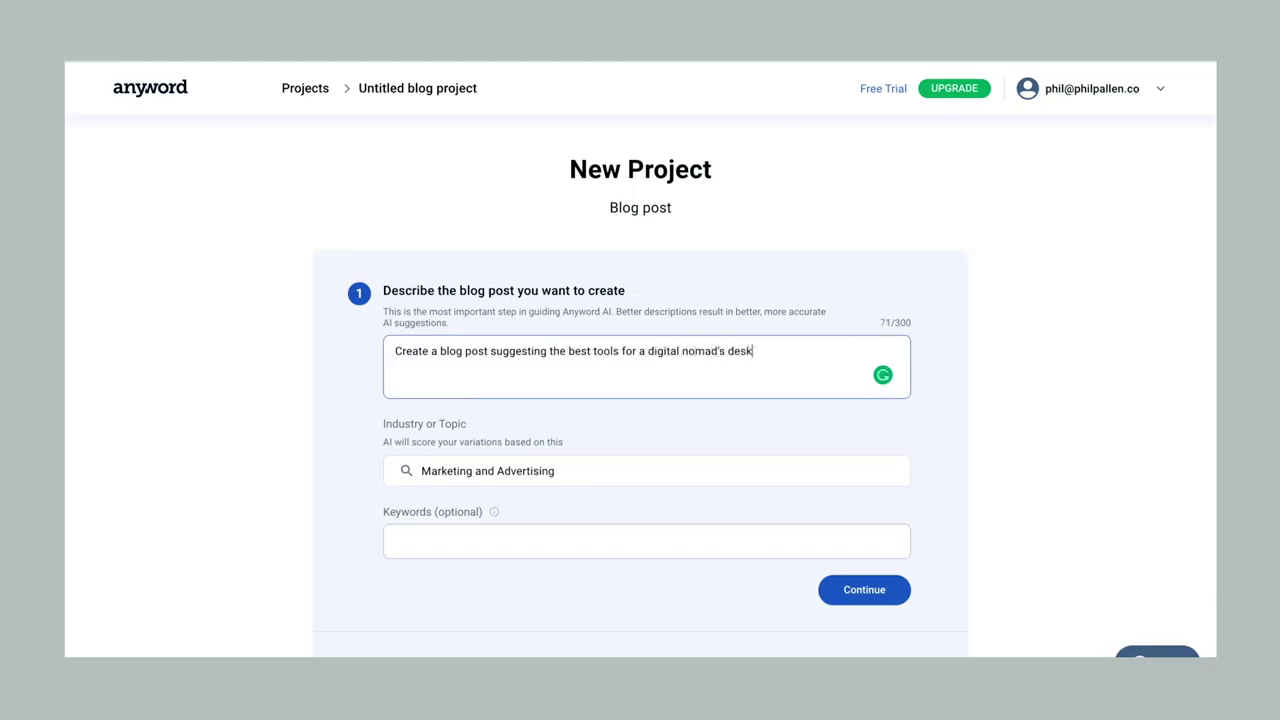
{"action": "type", "text": " setup."}
- Add keywords digital nomad, desk setup and workspace, then continue
{"action": "scroll", "coordinate": [463, 363], "scroll_direction": "down", "scroll_amount": 1}
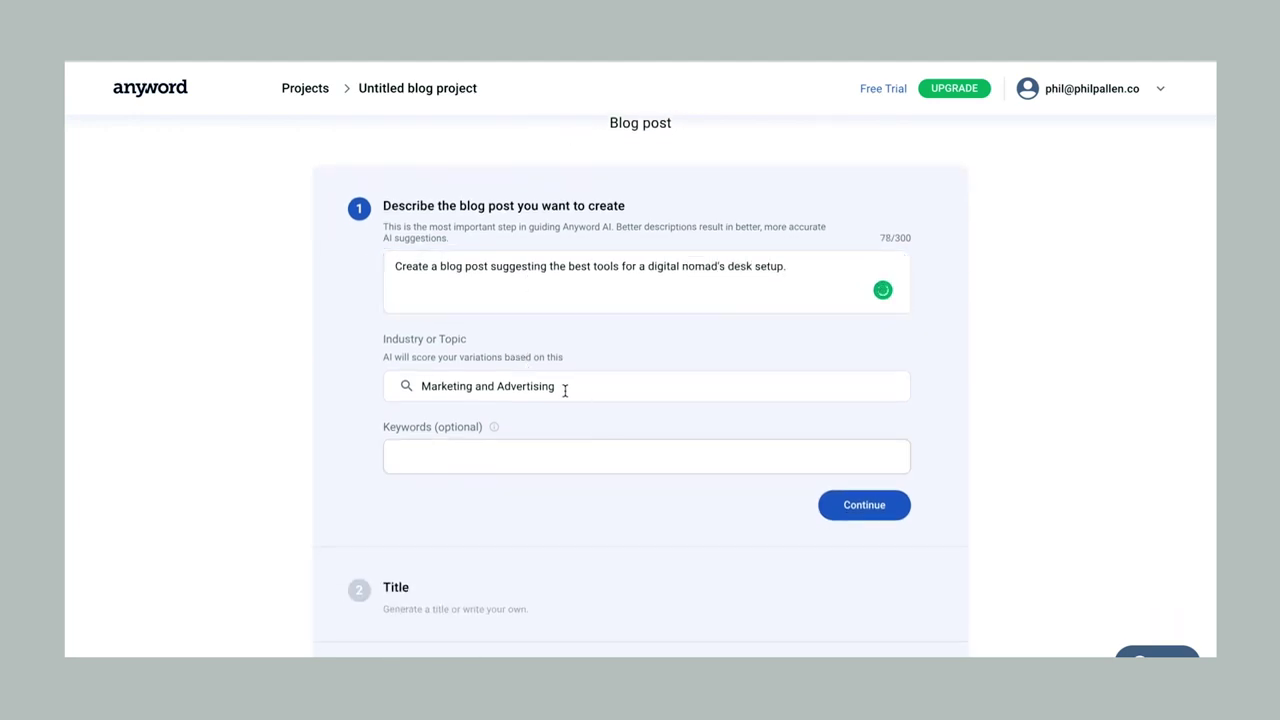
{"action": "left_click", "coordinate": [489, 452]}
{"action": "type", "text": "di"}
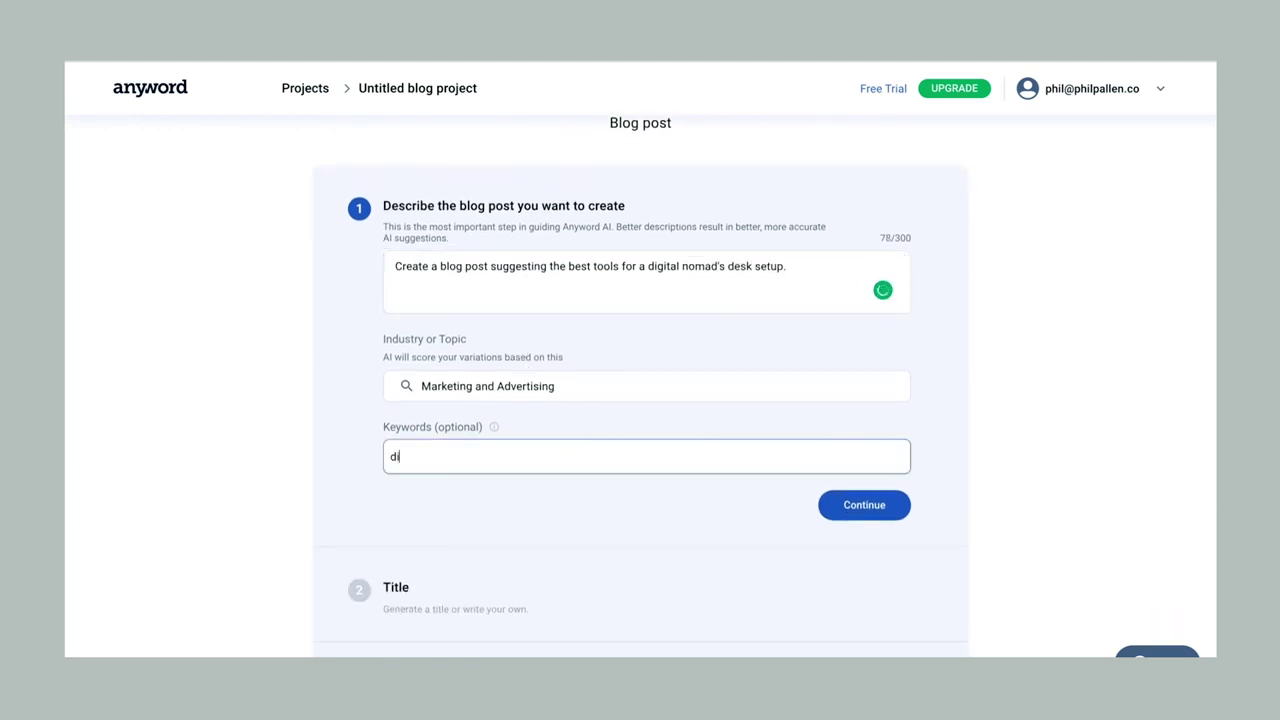
{"action": "type", "text": "gital"}
{"action": "key", "text": "BackSpace"}
{"action": "key", "text": "BackSpace"}
{"action": "type", "text": "al nomad"}
{"action": "key", "text": "Return"}
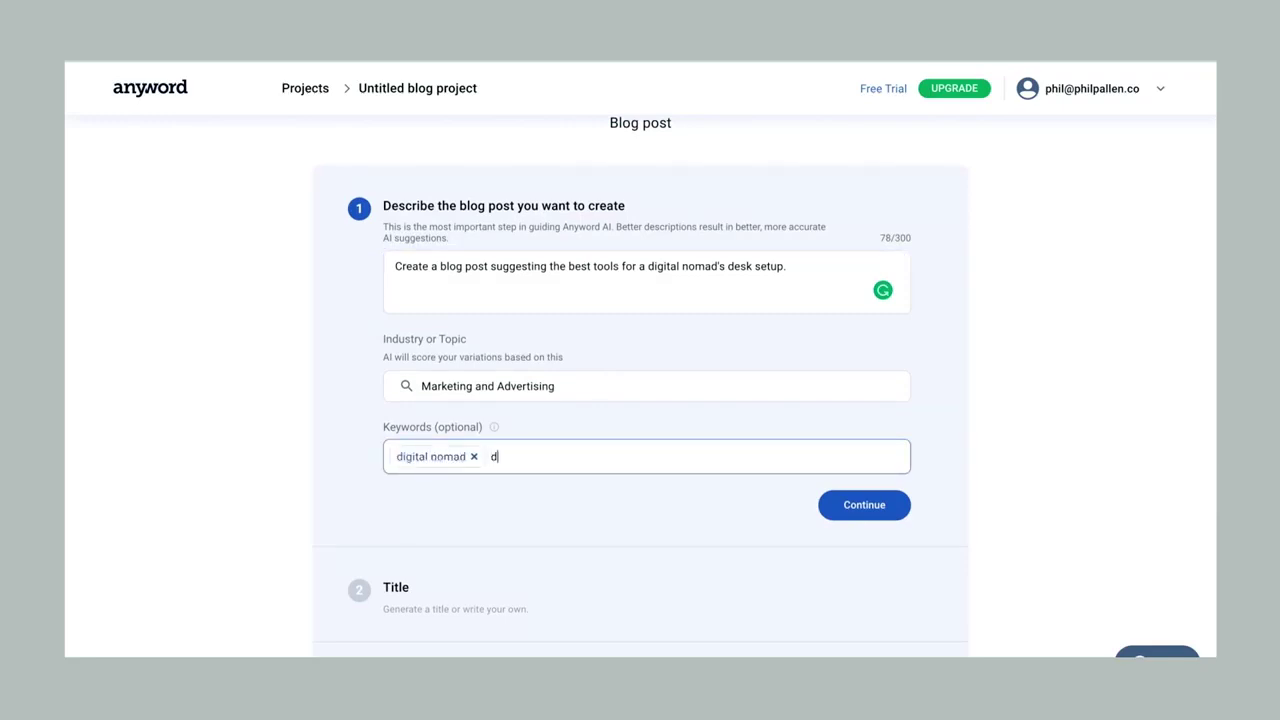
{"action": "type", "text": "esk setup"}
{"action": "key", "text": "Return"}
{"action": "type", "text": "workspac"}
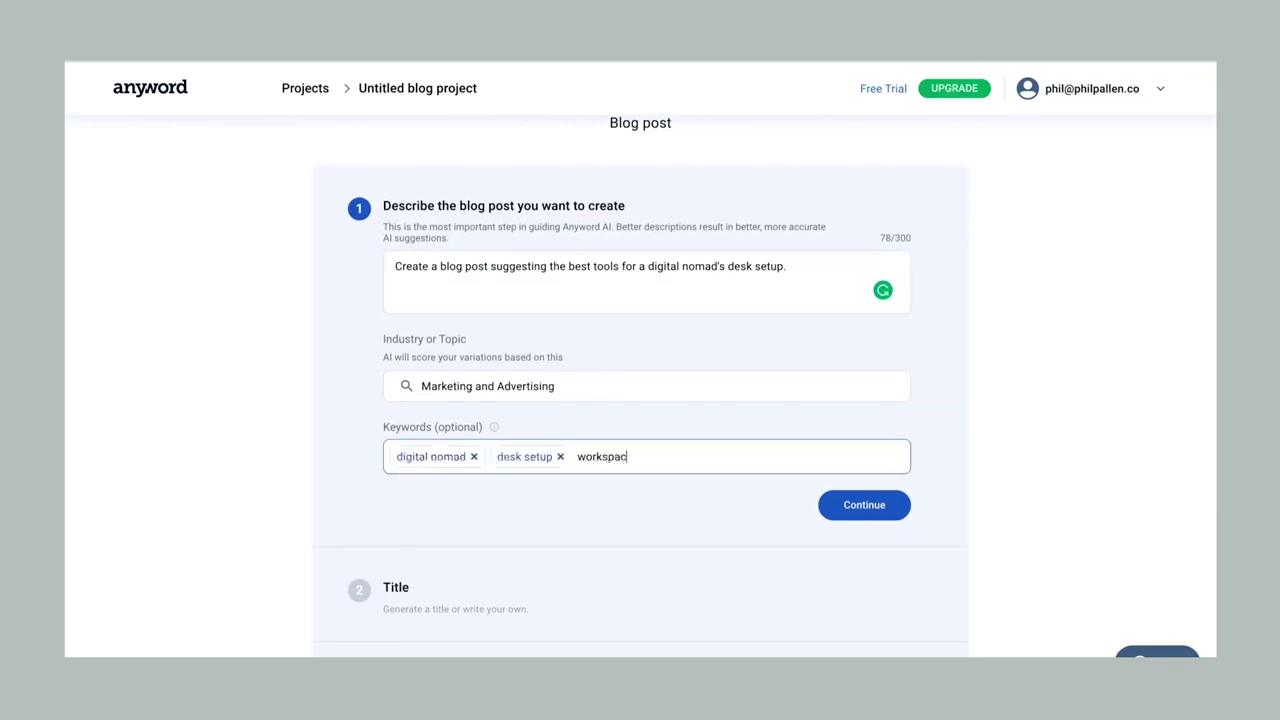
{"action": "type", "text": "e"}
{"action": "key", "text": "Return"}
{"action": "left_click", "coordinate": [875, 509]}
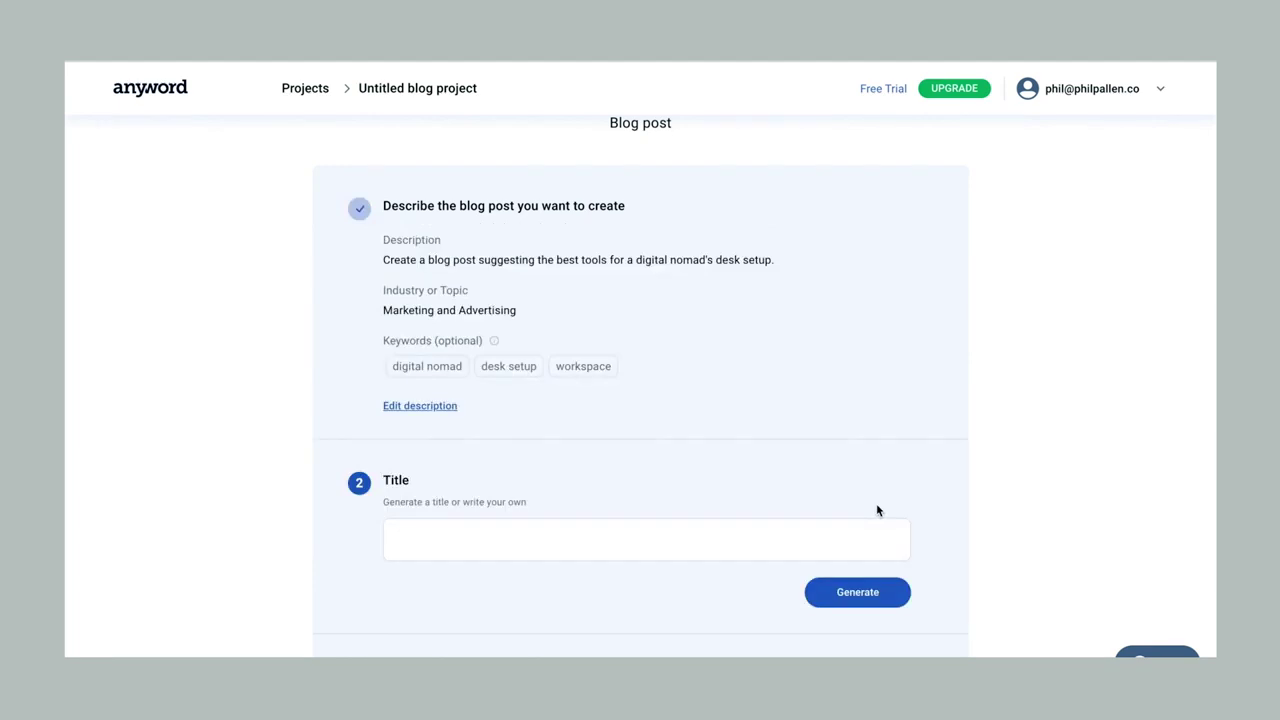
- Enter 'Best Digital Nomad Desk Setup' as a draft title and generate title suggestions
{"action": "left_click", "coordinate": [478, 444]}
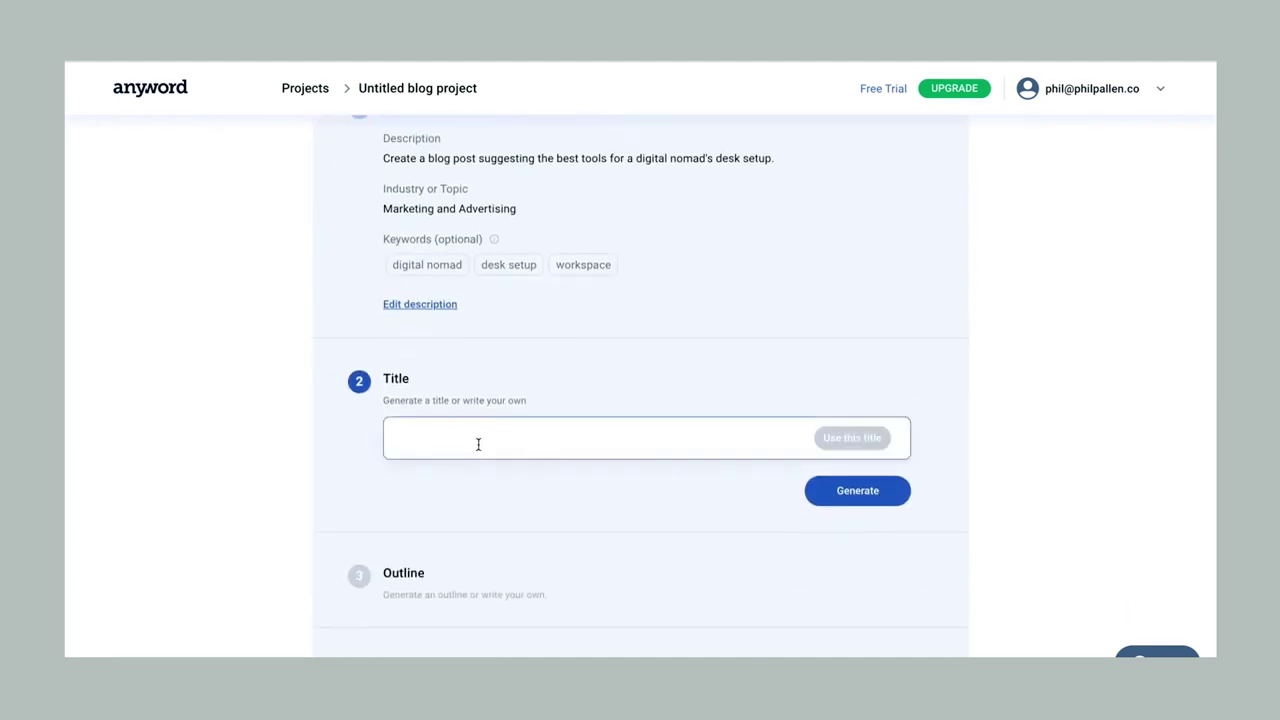
{"action": "type", "text": "Best "}
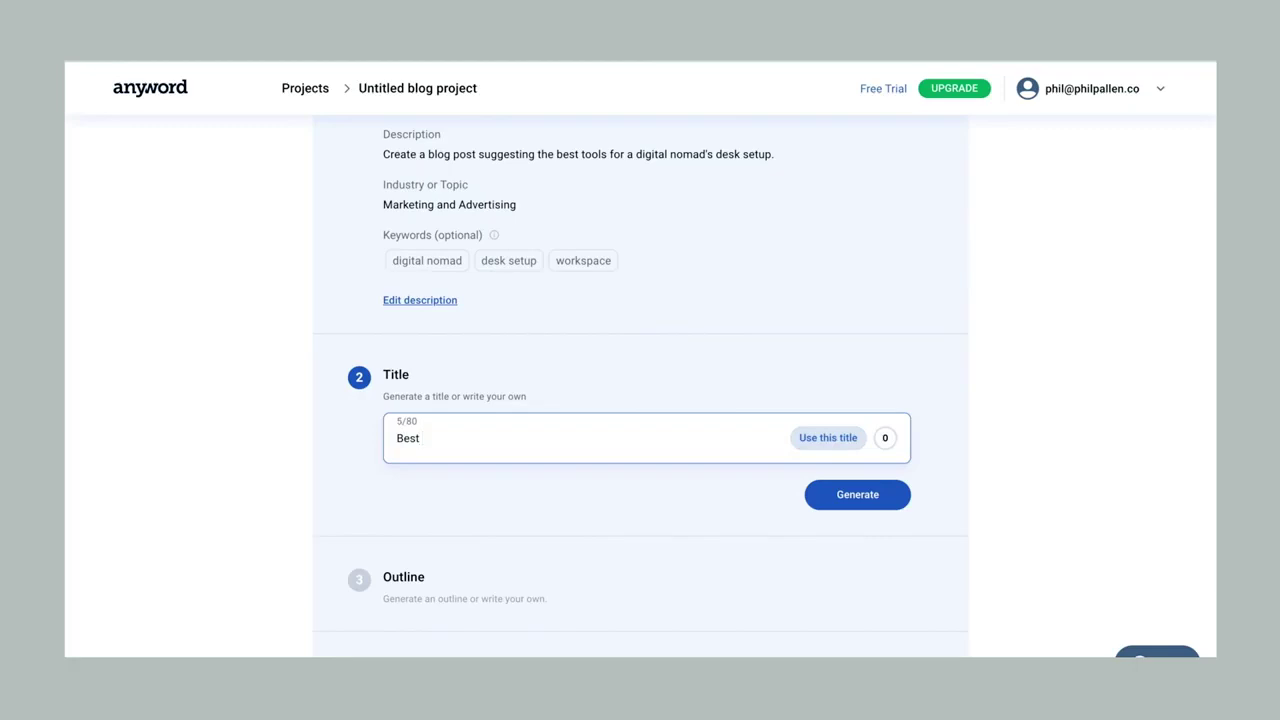
{"action": "type", "text": "Digital Nomad Des"}
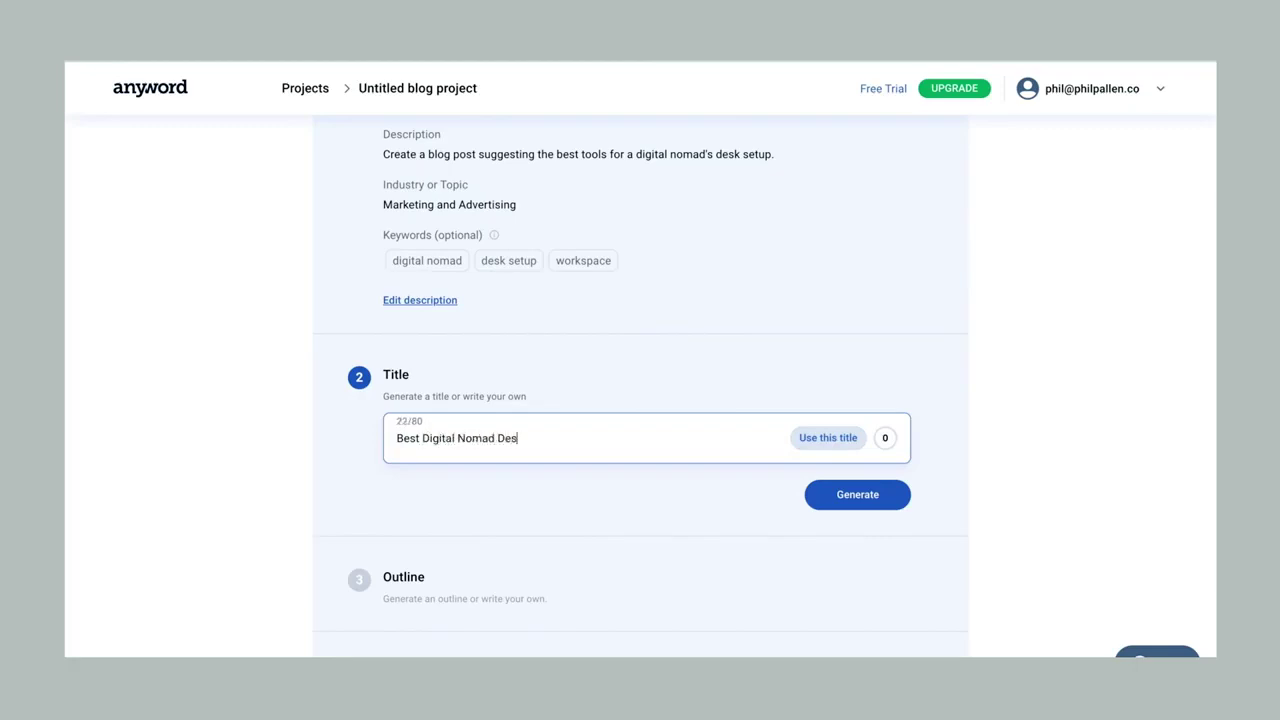
{"action": "type", "text": "k SEtup"}
{"action": "key", "text": "BackSpace"}
{"action": "key", "text": "BackSpace"}
{"action": "key", "text": "BackSpace"}
{"action": "key", "text": "BackSpace"}
{"action": "type", "text": "etip"}
{"action": "key", "text": "BackSpace"}
{"action": "key", "text": "BackSpace"}
{"action": "type", "text": "up"}
{"action": "left_click", "coordinate": [838, 500]}
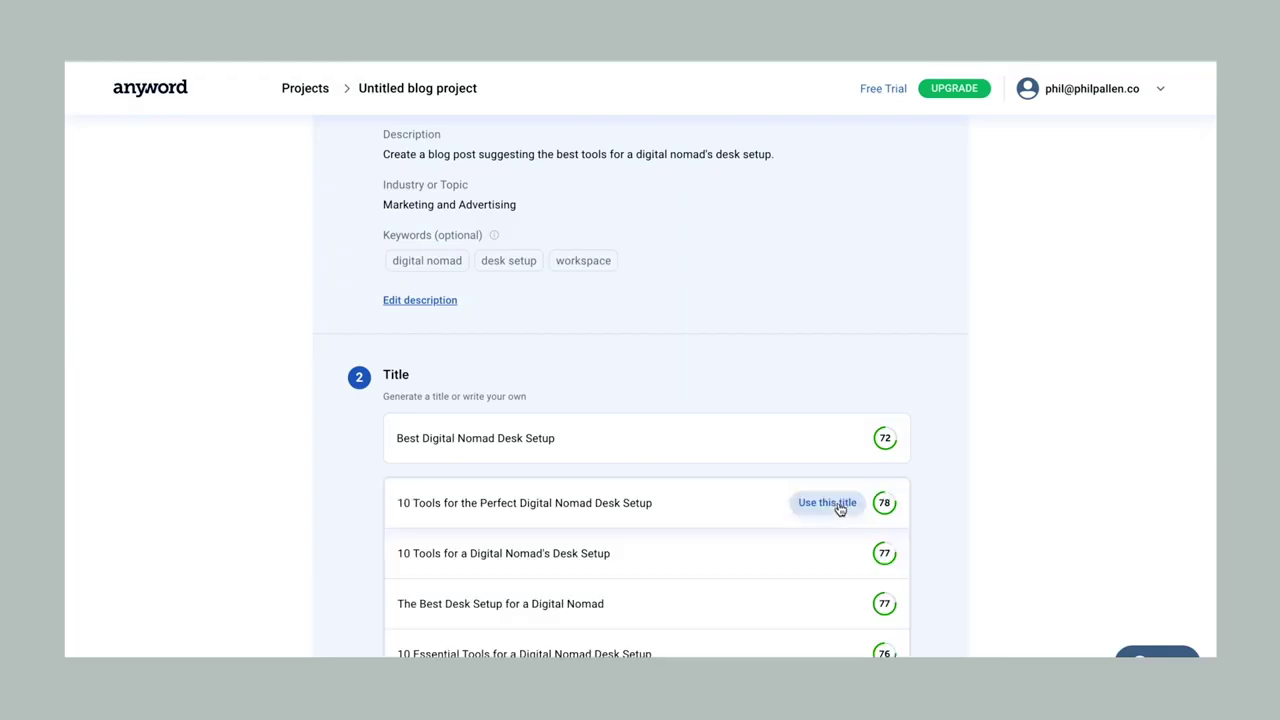
- Adopt the suggested title '10 Tools for a Digital Nomad's Desk Setup'
{"action": "scroll", "coordinate": [814, 528], "scroll_direction": "down", "scroll_amount": 2}
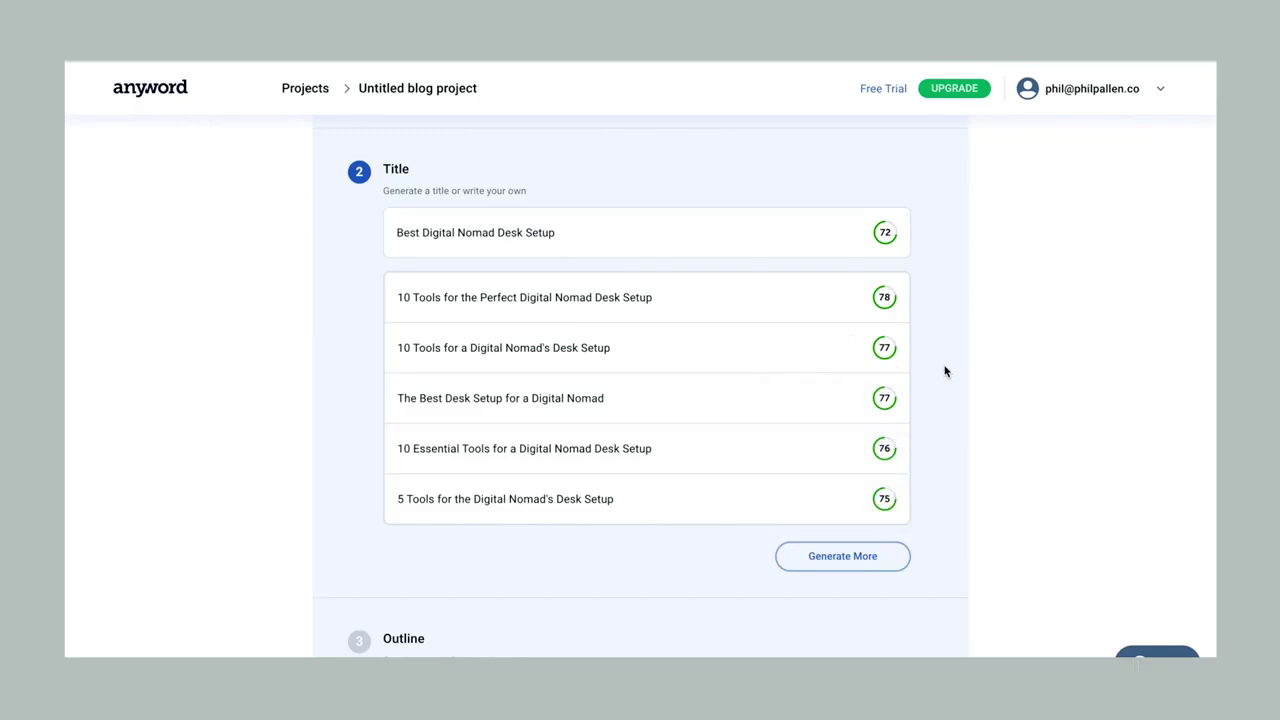
{"action": "scroll", "coordinate": [930, 406], "scroll_direction": "down", "scroll_amount": 1}
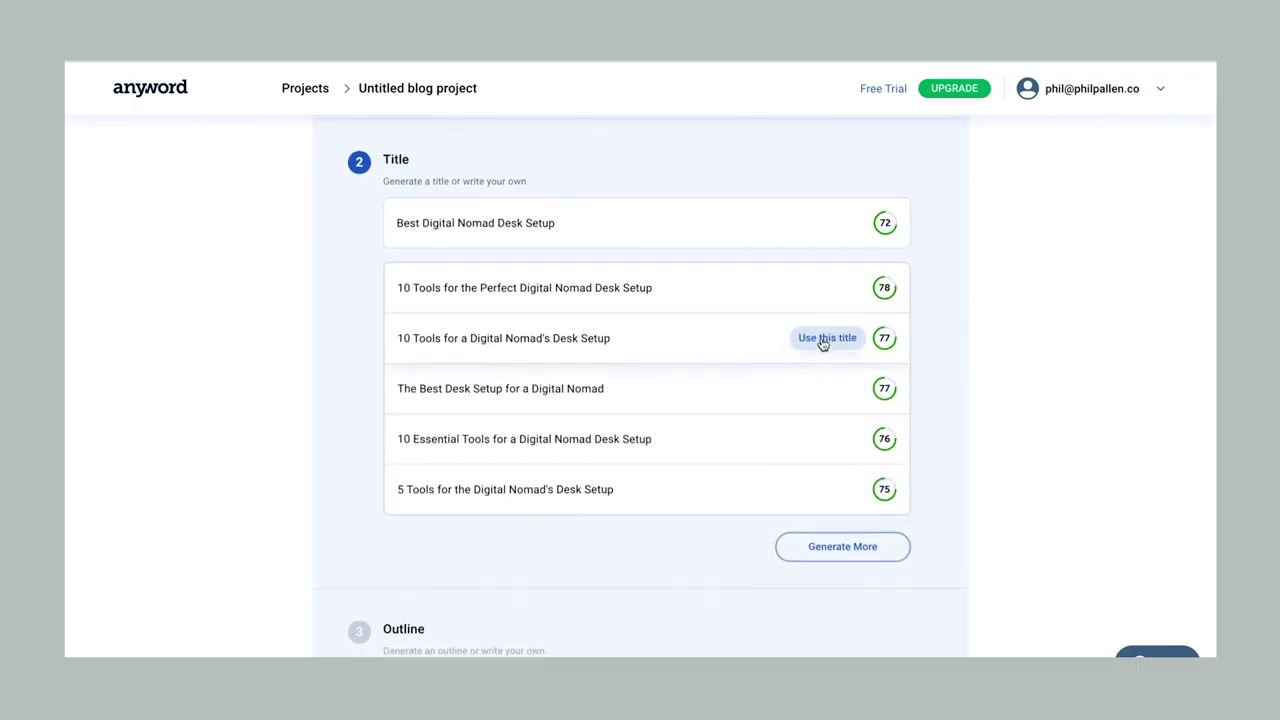
{"action": "left_click", "coordinate": [822, 341]}
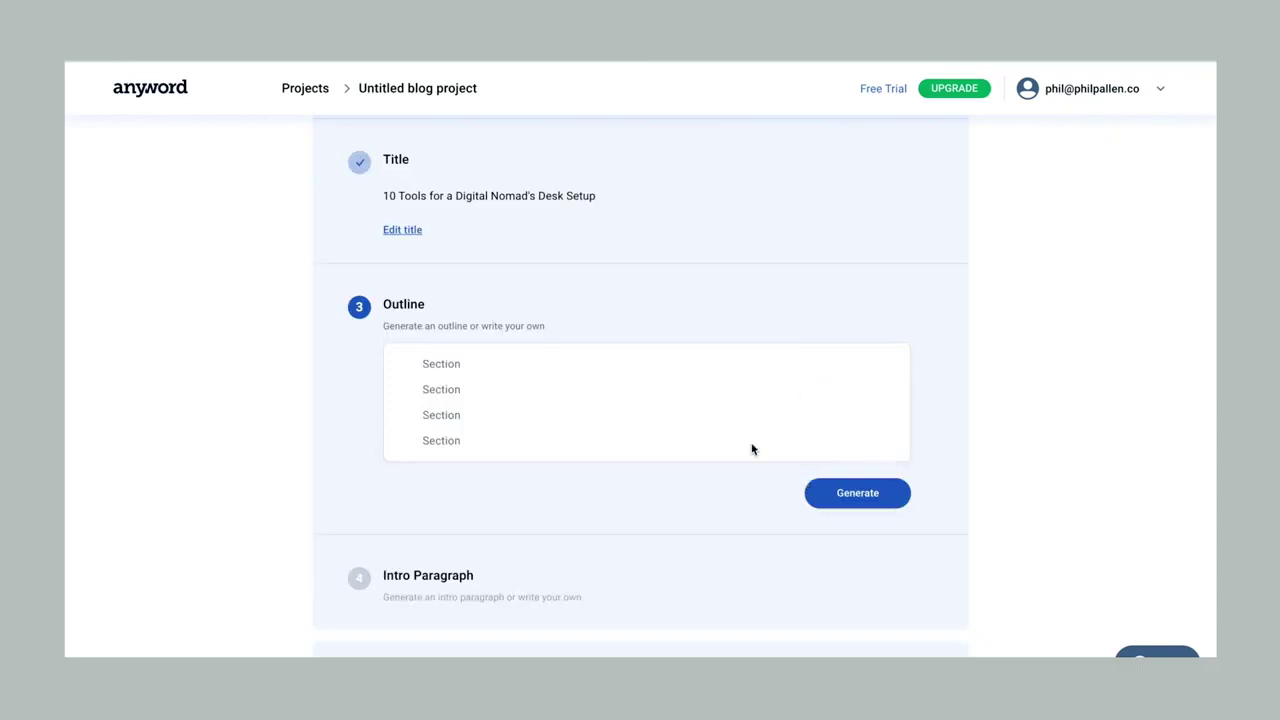
{"action": "mouse_move", "coordinate": [602, 420]}
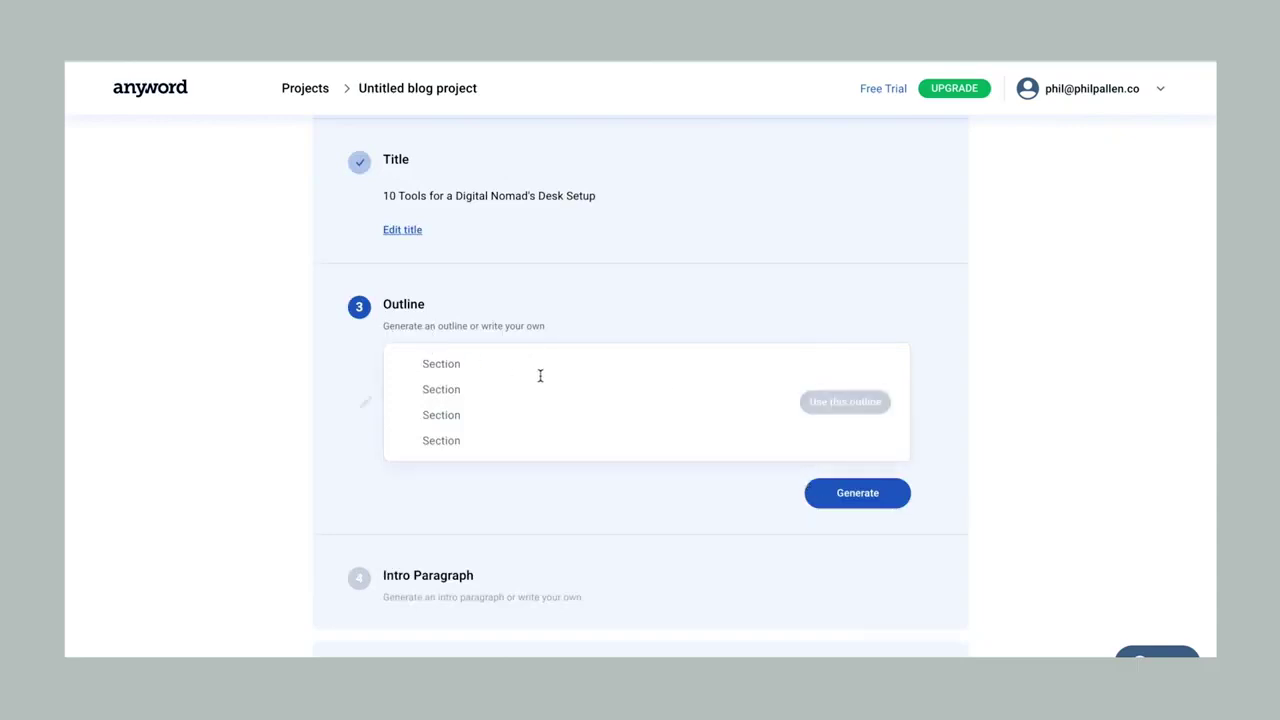
- Generate outlines and adopt the first four-section one, starting with the best laptop
{"action": "mouse_move", "coordinate": [646, 402]}
{"action": "left_click", "coordinate": [871, 490]}
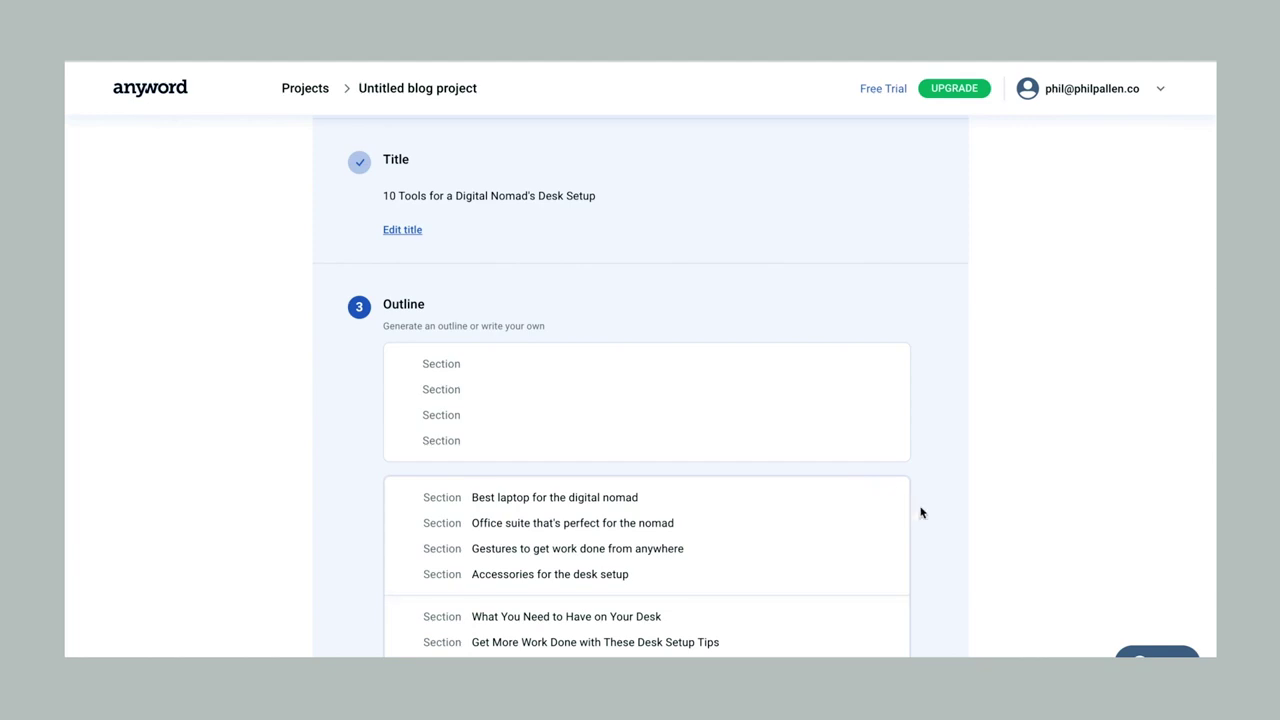
{"action": "scroll", "coordinate": [922, 512], "scroll_direction": "down", "scroll_amount": 2}
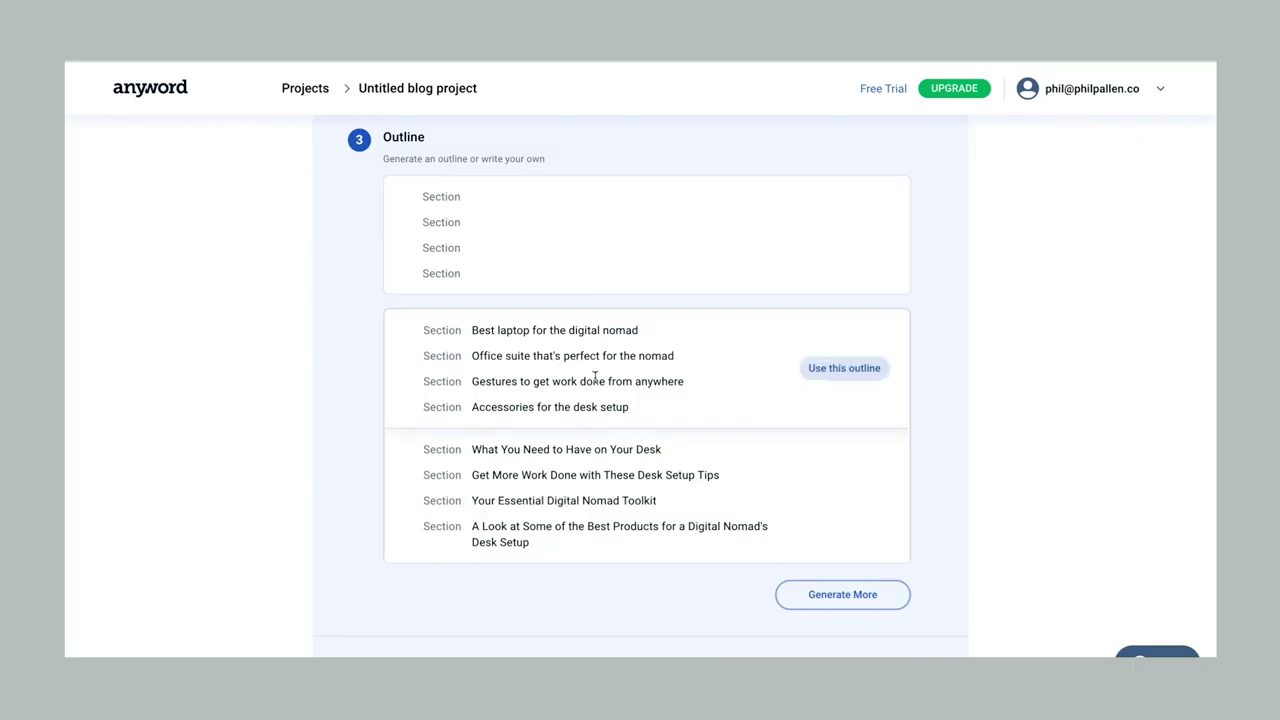
{"action": "left_click", "coordinate": [834, 370]}
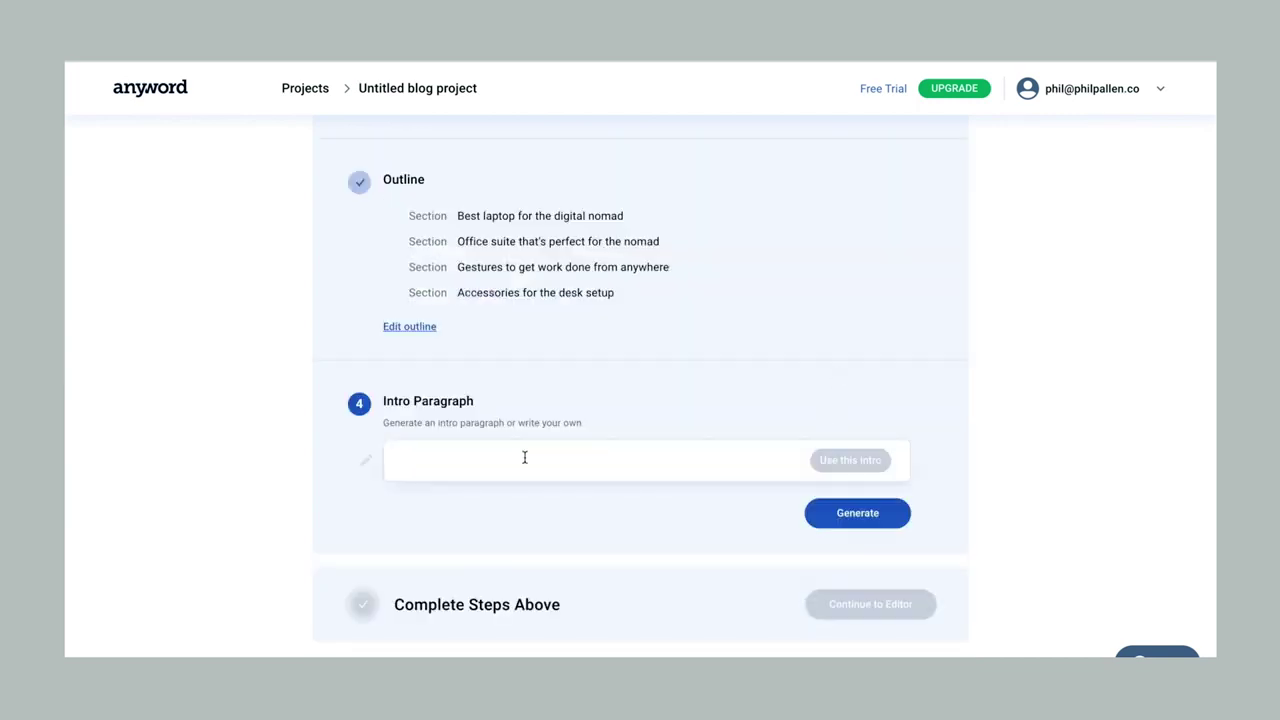
- Generate intro paragraph suggestions and review the results scored 76 and 64
{"action": "left_click", "coordinate": [869, 514]}
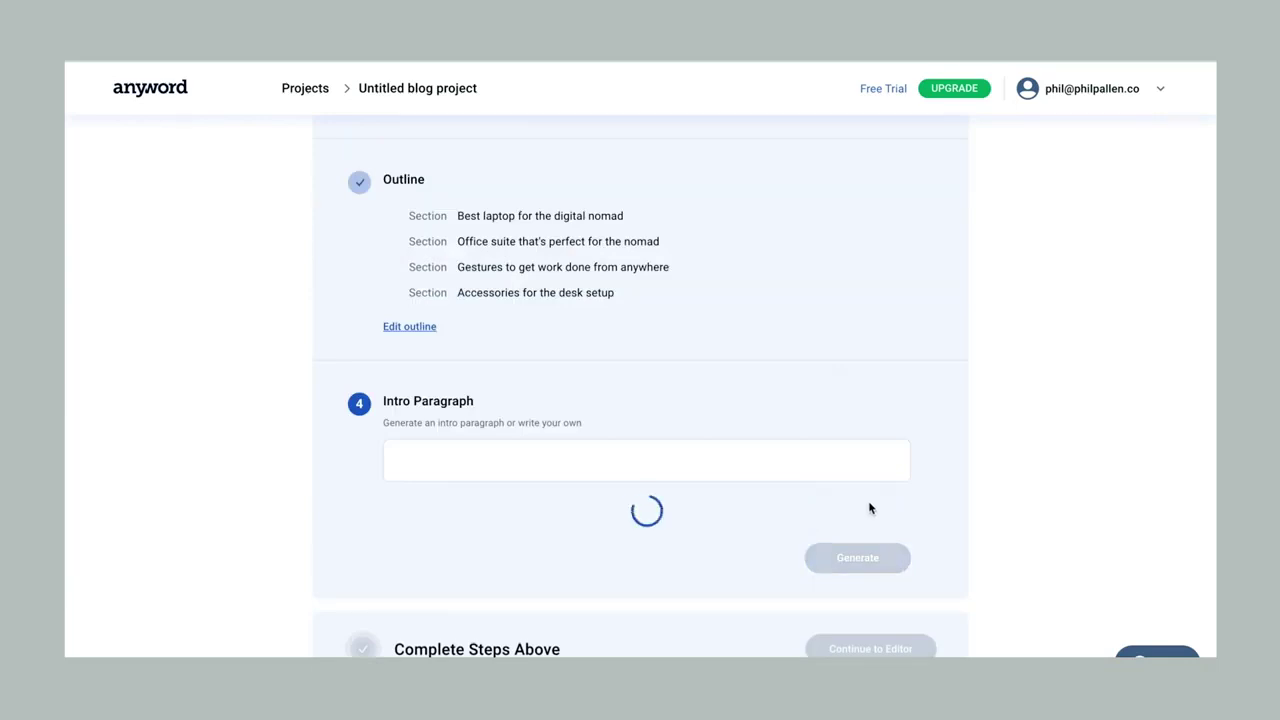
{"action": "scroll", "coordinate": [910, 465], "scroll_direction": "down", "scroll_amount": 1}
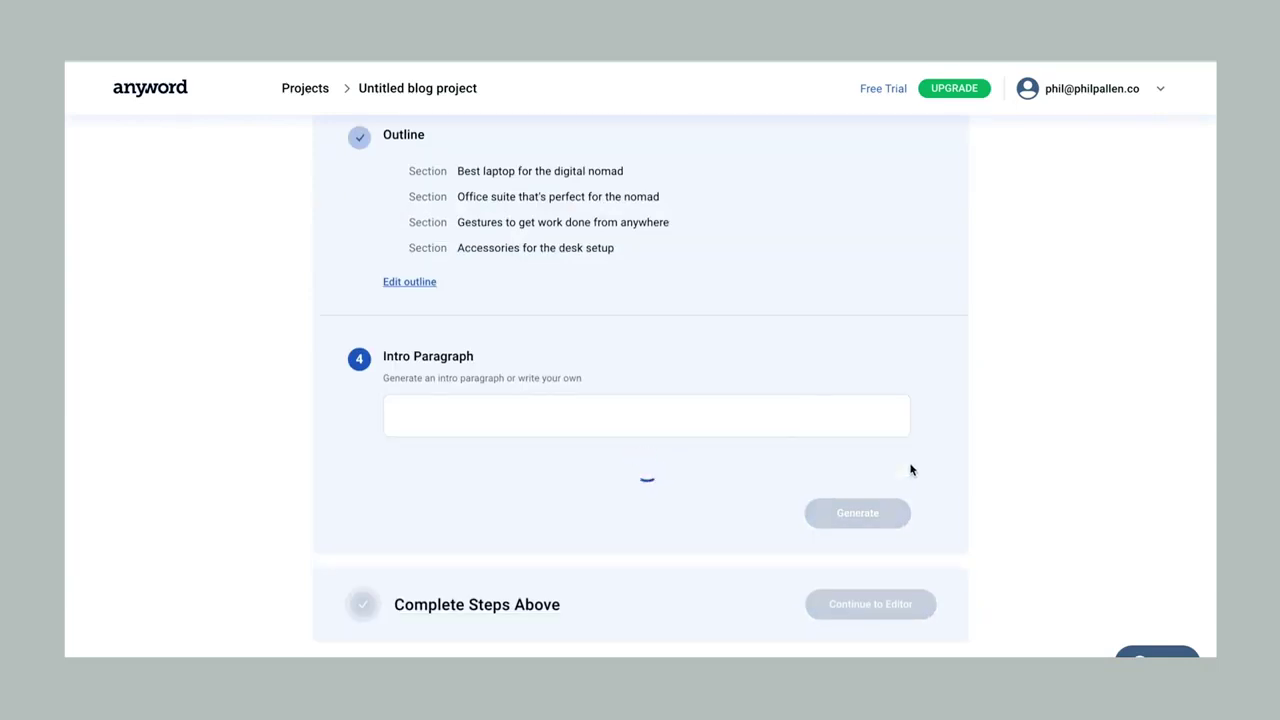
{"action": "scroll", "coordinate": [905, 470], "scroll_direction": "down", "scroll_amount": 1}
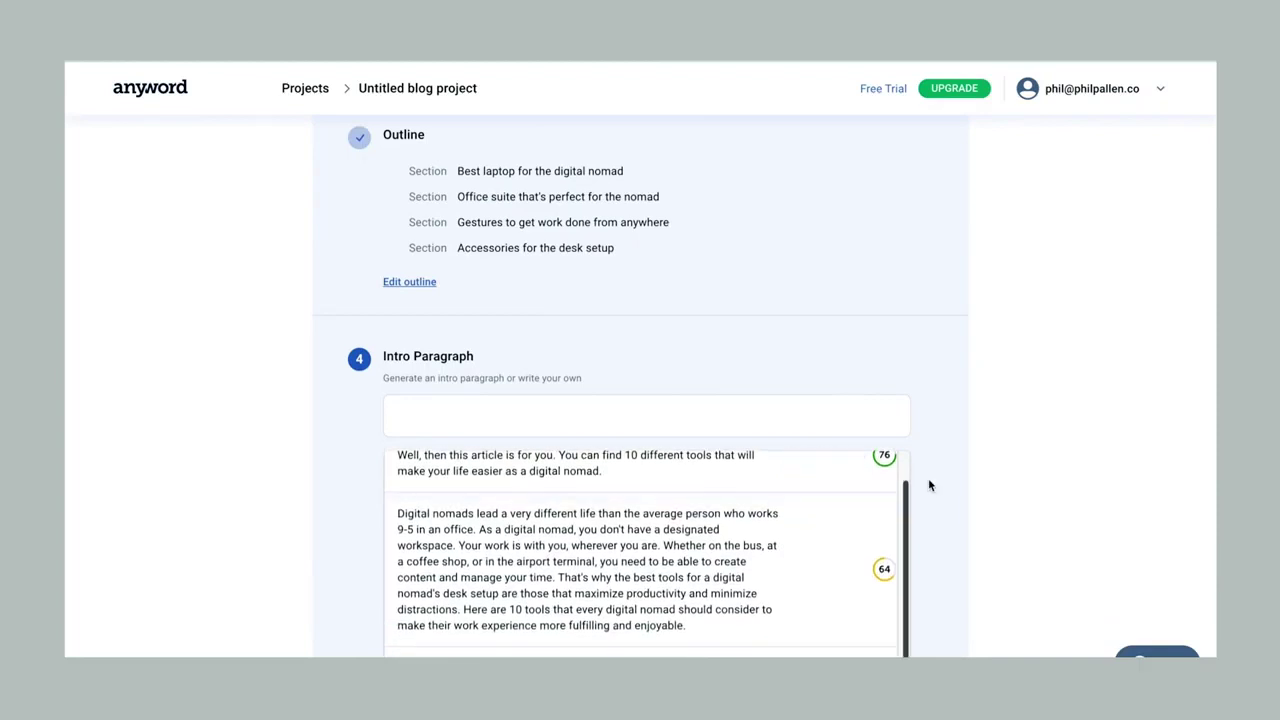
{"action": "scroll", "coordinate": [880, 495], "scroll_direction": "up", "scroll_amount": 1}
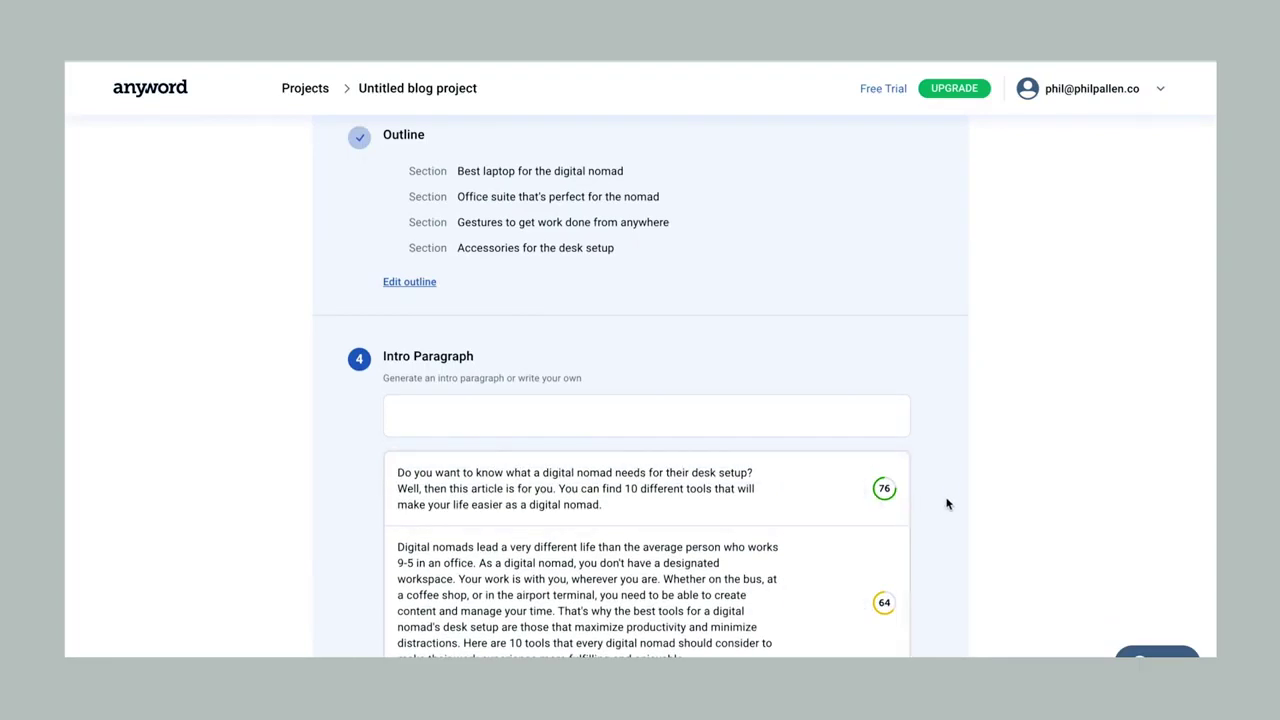
{"action": "scroll", "coordinate": [947, 503], "scroll_direction": "down", "scroll_amount": 3}
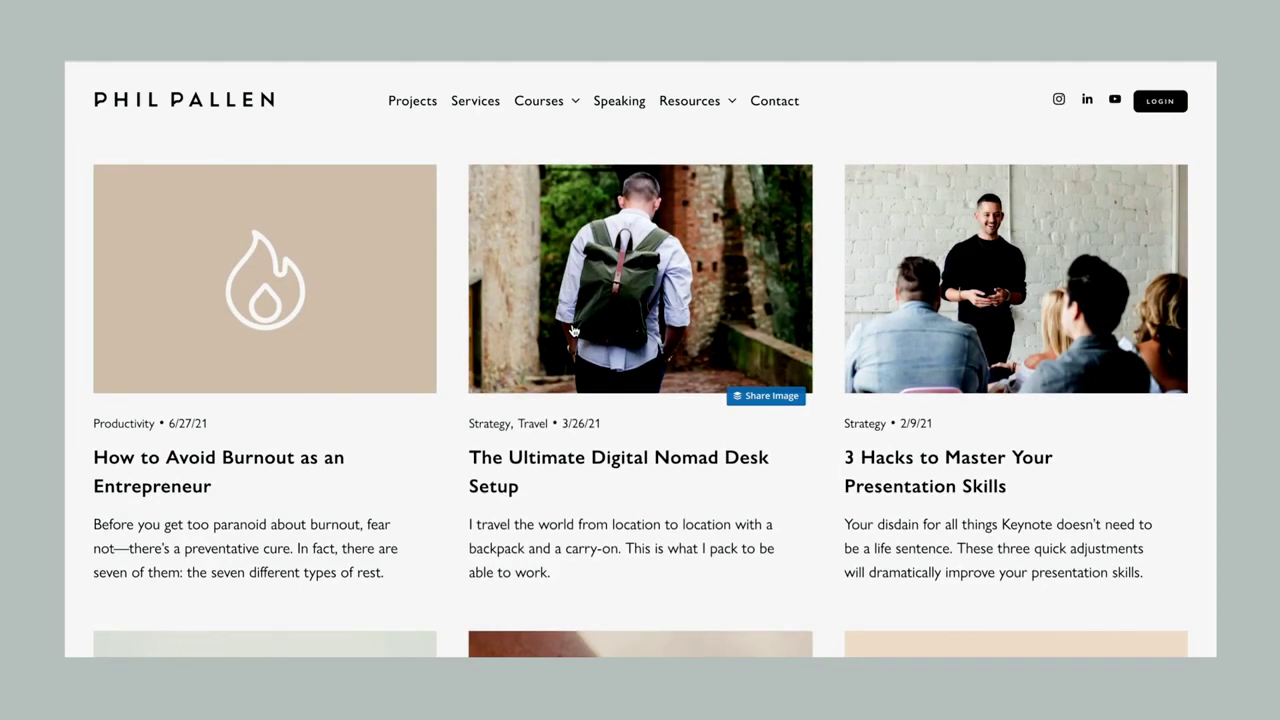
- Open 'The Ultimate Digital Nomad Desk Setup' post and scroll through its introduction
{"action": "left_click", "coordinate": [573, 331]}
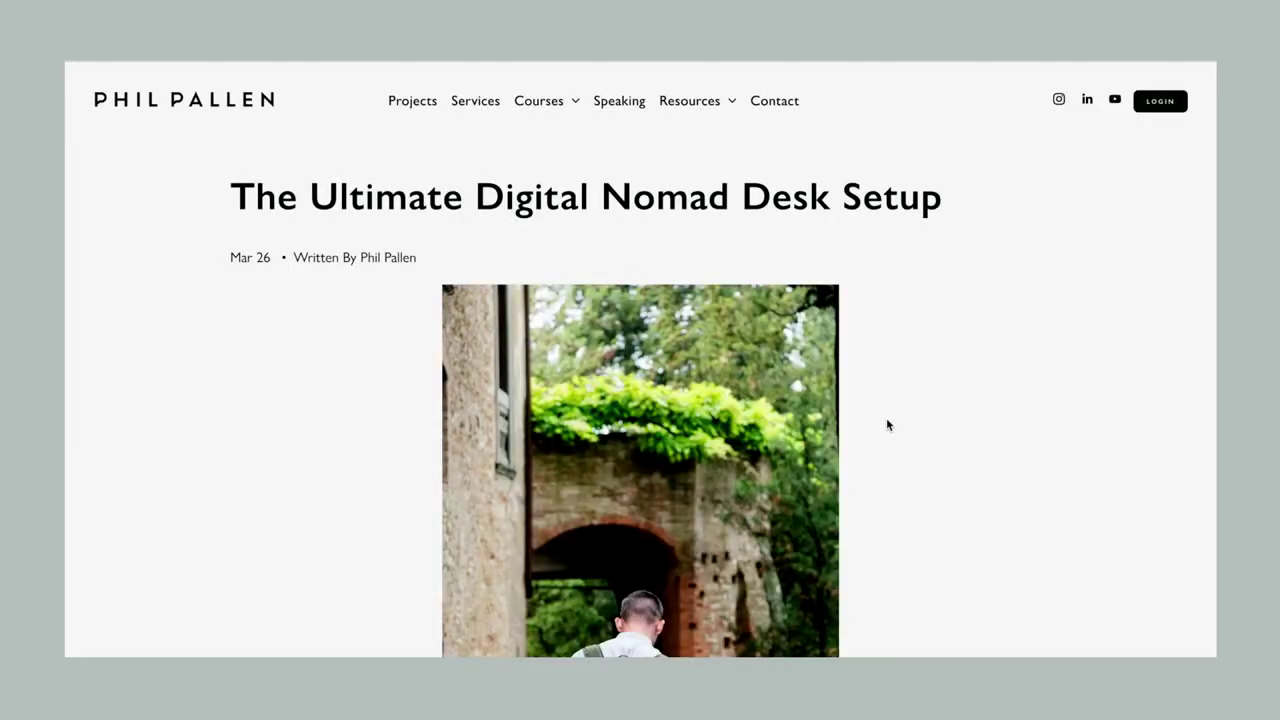
{"action": "scroll", "coordinate": [888, 426], "scroll_direction": "down", "scroll_amount": 3}
{"action": "scroll", "coordinate": [888, 426], "scroll_direction": "down", "scroll_amount": 3}
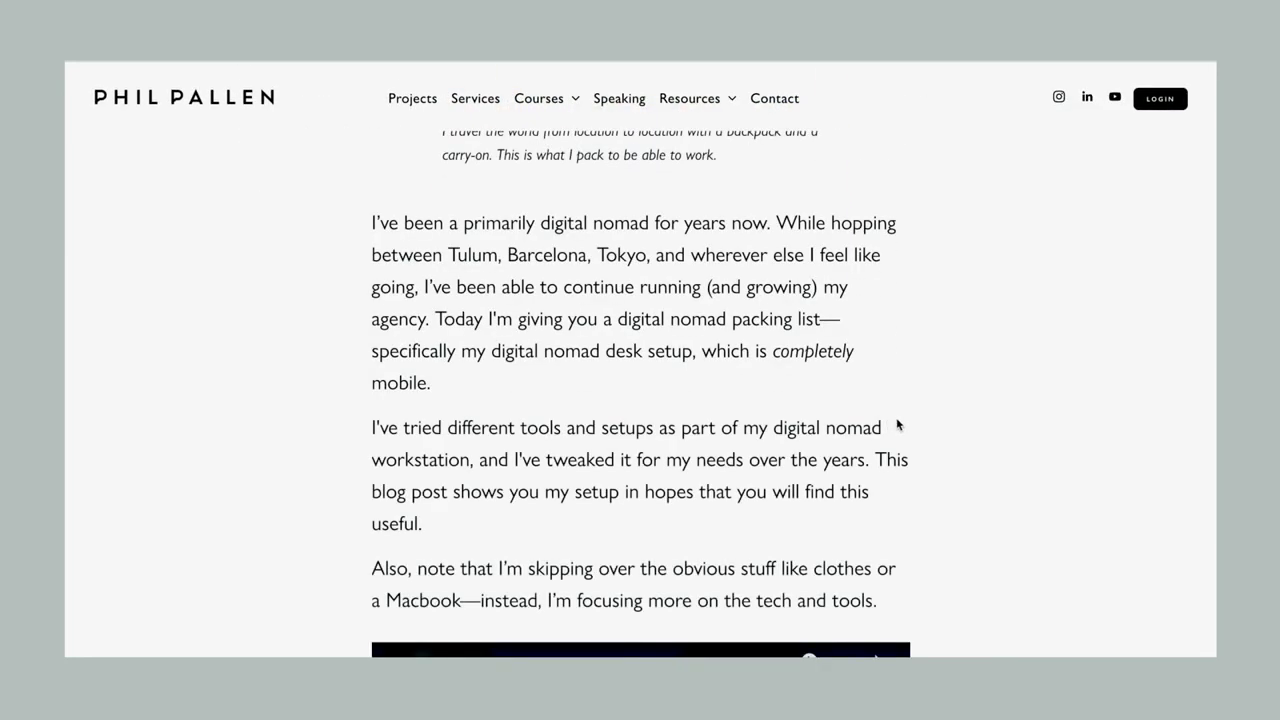
{"action": "scroll", "coordinate": [954, 430], "scroll_direction": "down", "scroll_amount": 4}
{"action": "scroll", "coordinate": [954, 430], "scroll_direction": "down", "scroll_amount": 3}
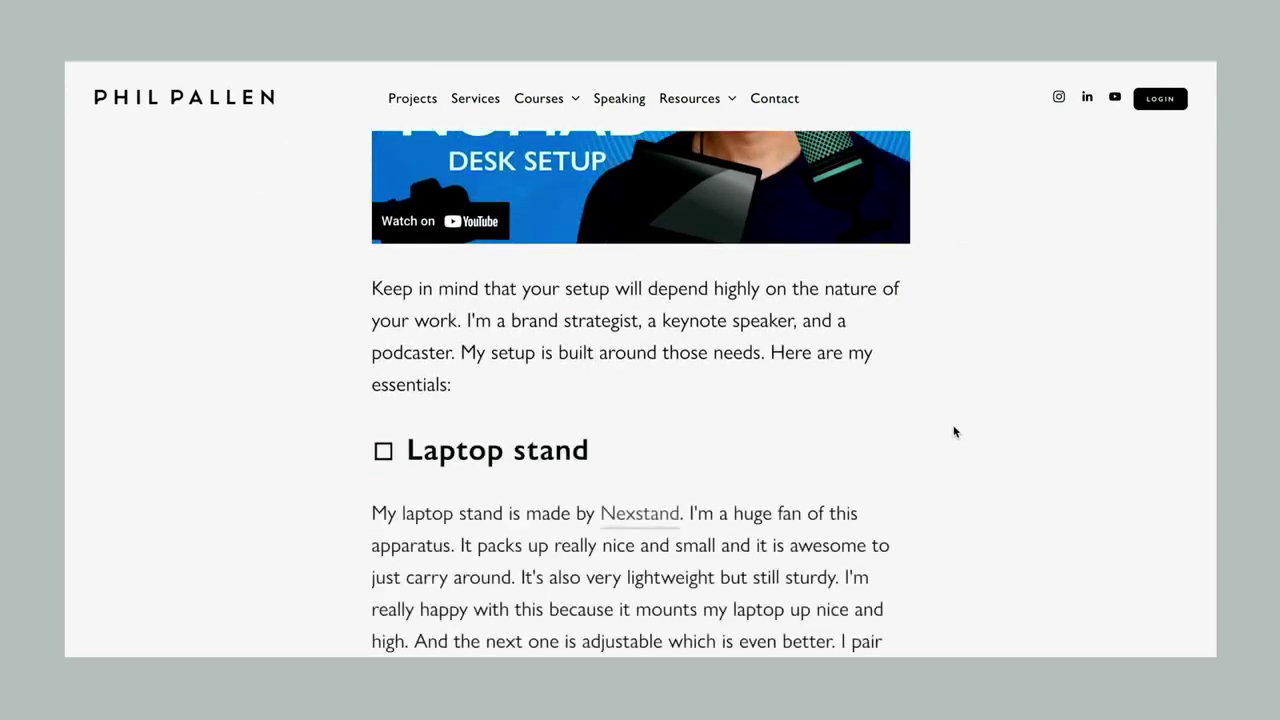
{"action": "scroll", "coordinate": [912, 447], "scroll_direction": "down", "scroll_amount": 3}
{"action": "scroll", "coordinate": [912, 447], "scroll_direction": "up", "scroll_amount": 1}
{"action": "scroll", "coordinate": [912, 447], "scroll_direction": "up", "scroll_amount": 7}
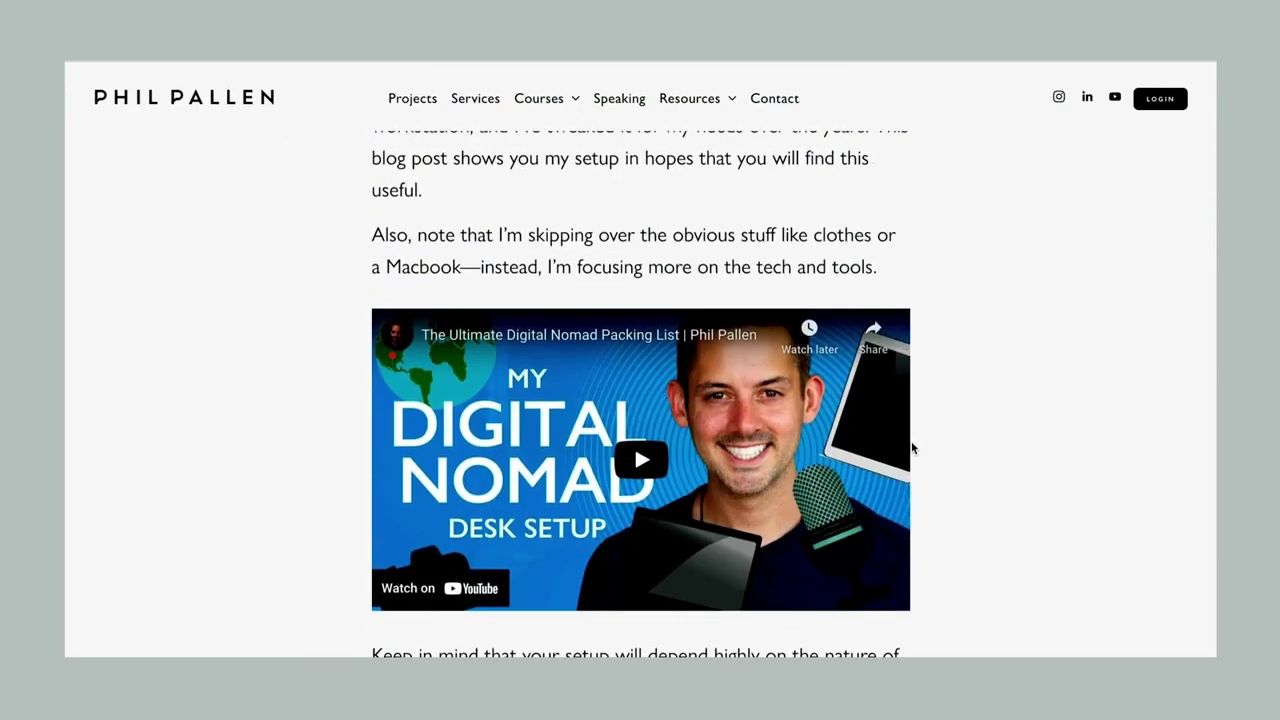
{"action": "scroll", "coordinate": [912, 447], "scroll_direction": "up", "scroll_amount": 3}
{"action": "scroll", "coordinate": [911, 447], "scroll_direction": "up", "scroll_amount": 1}
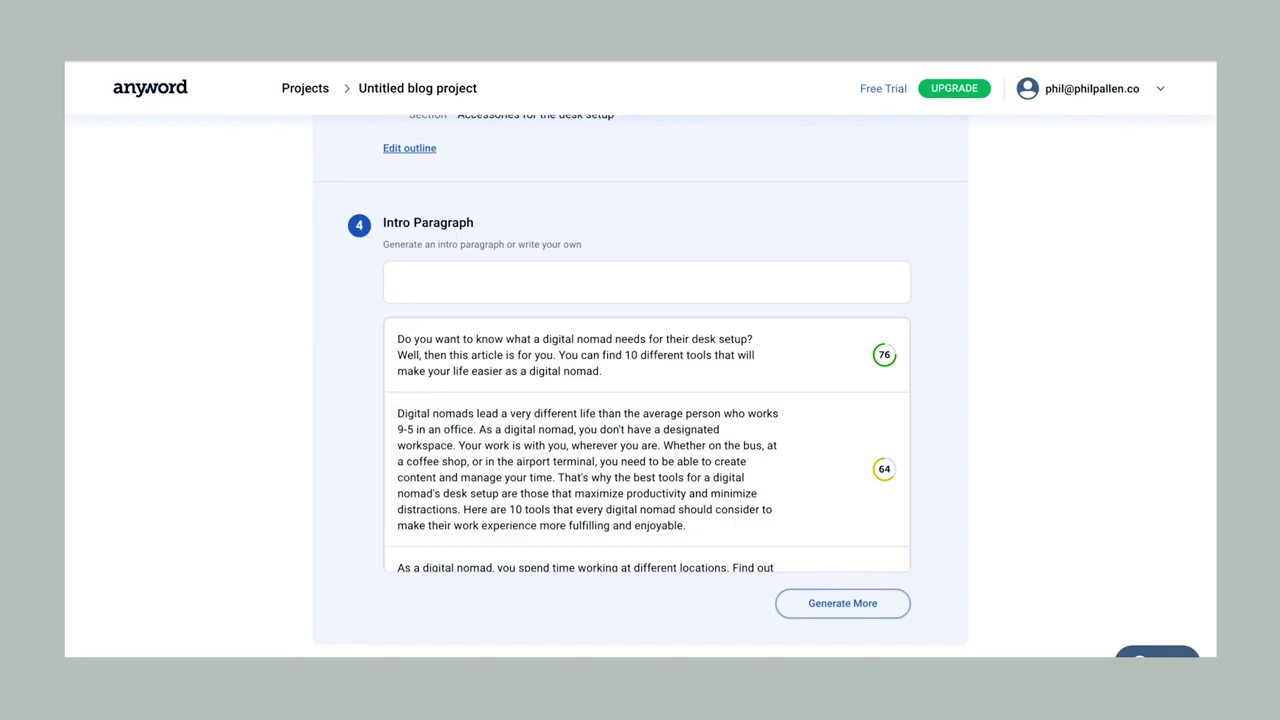
- Accept the first suggested intro paragraph for the blog post
{"action": "scroll", "coordinate": [718, 408], "scroll_direction": "down", "scroll_amount": 1}
{"action": "scroll", "coordinate": [718, 408], "scroll_direction": "up", "scroll_amount": 1}
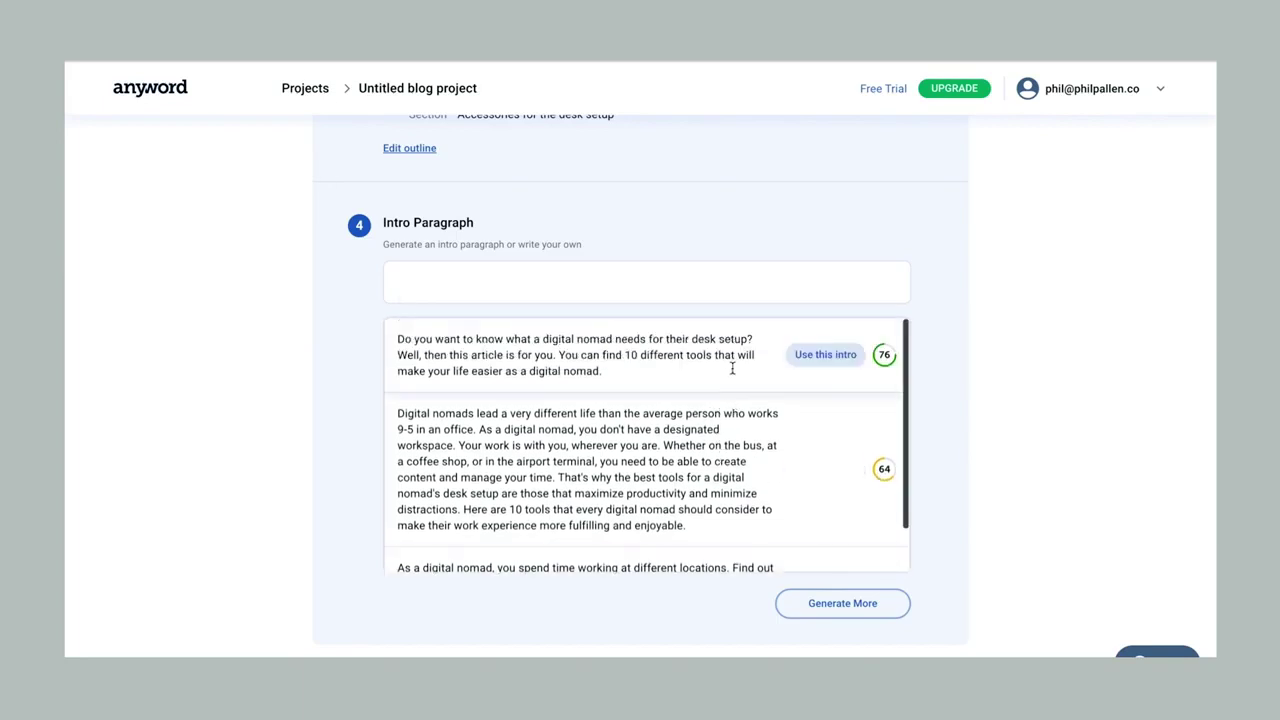
{"action": "left_click", "coordinate": [824, 355]}
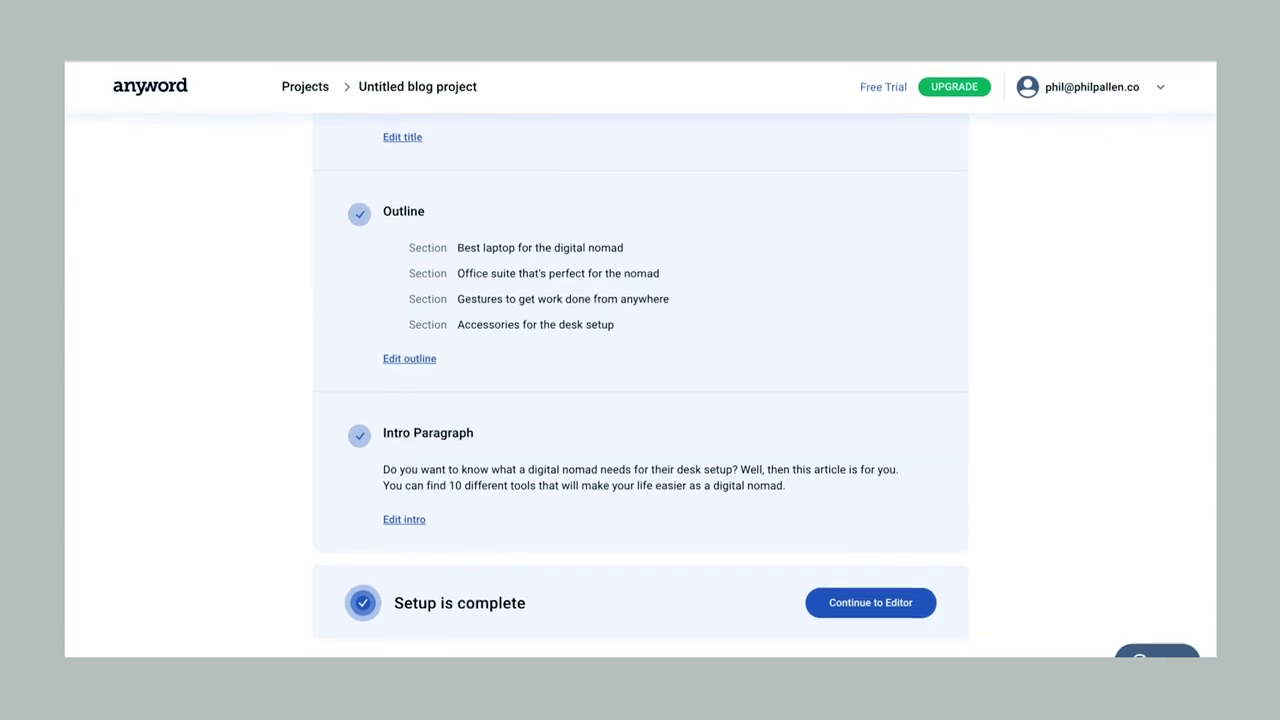
{"action": "left_click", "coordinate": [868, 611]}
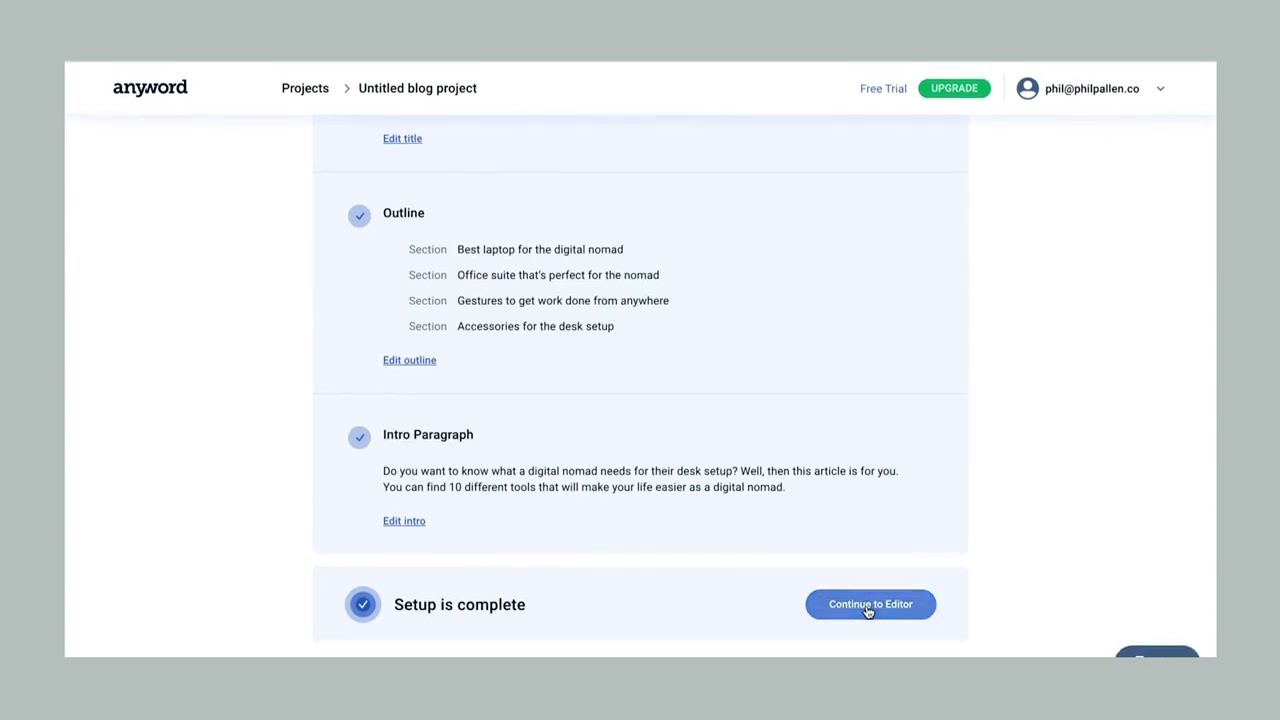
- Review the outline and open the drafted article in the full editor
{"action": "scroll", "coordinate": [958, 496], "scroll_direction": "up", "scroll_amount": 3}
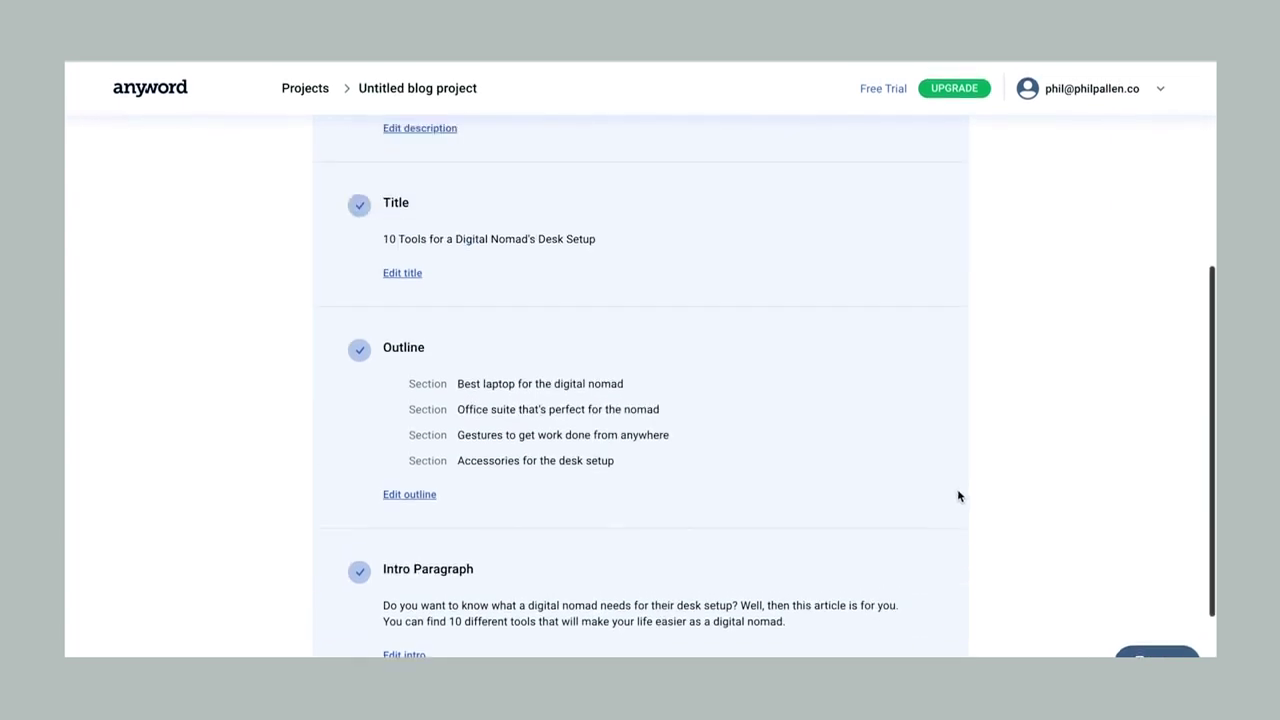
{"action": "scroll", "coordinate": [958, 496], "scroll_direction": "up", "scroll_amount": 2}
{"action": "scroll", "coordinate": [958, 496], "scroll_direction": "up", "scroll_amount": 2}
{"action": "scroll", "coordinate": [958, 496], "scroll_direction": "down", "scroll_amount": 1}
{"action": "scroll", "coordinate": [958, 496], "scroll_direction": "down", "scroll_amount": 3}
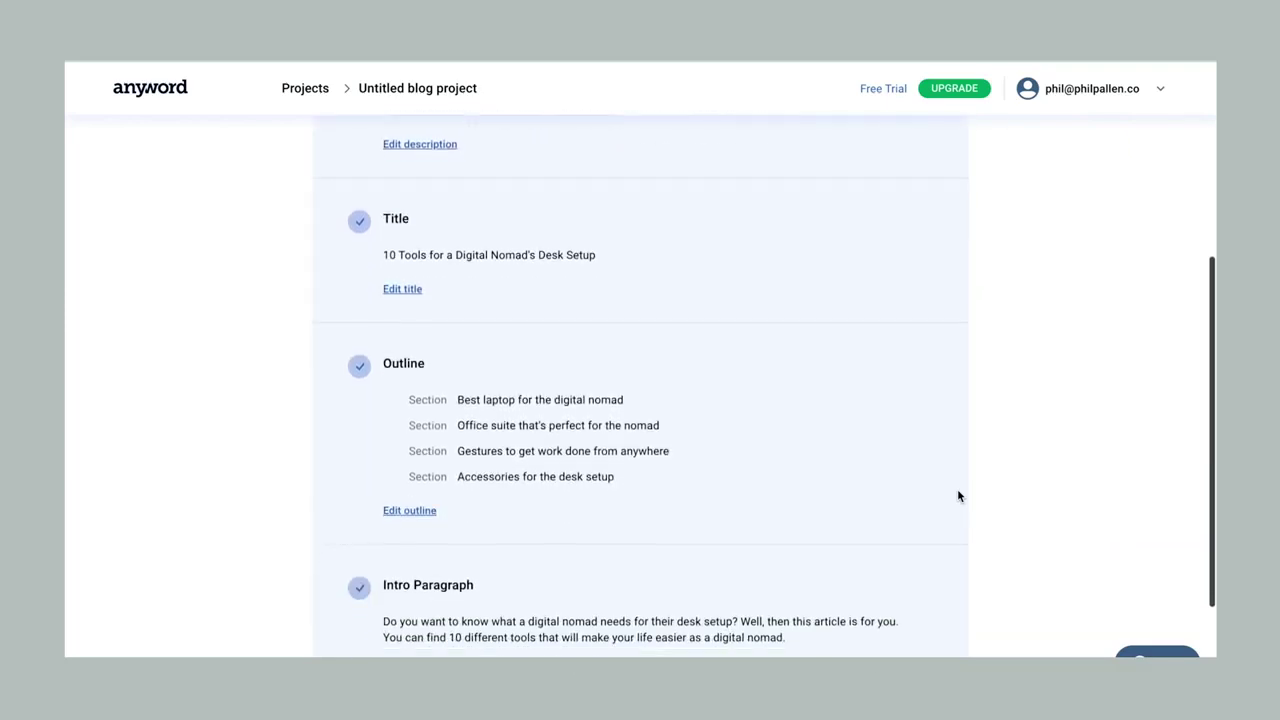
{"action": "scroll", "coordinate": [958, 496], "scroll_direction": "down", "scroll_amount": 3}
{"action": "left_click", "coordinate": [883, 617]}
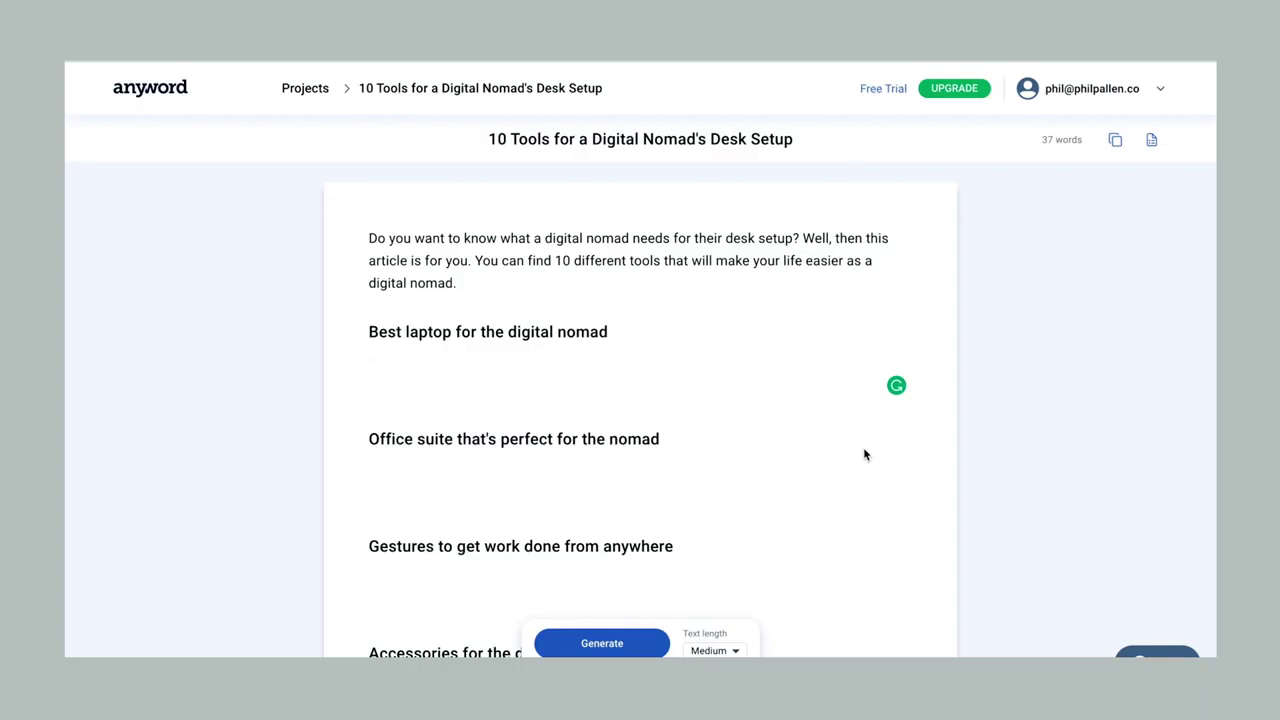
- Under the laptop heading, write 'I think the best laptop for a digital nomad is..'
{"action": "type", "text": "I think the best laptop for a digitaln"}
{"action": "key", "text": "BackSpace"}
{"action": "type", "text": "no"}
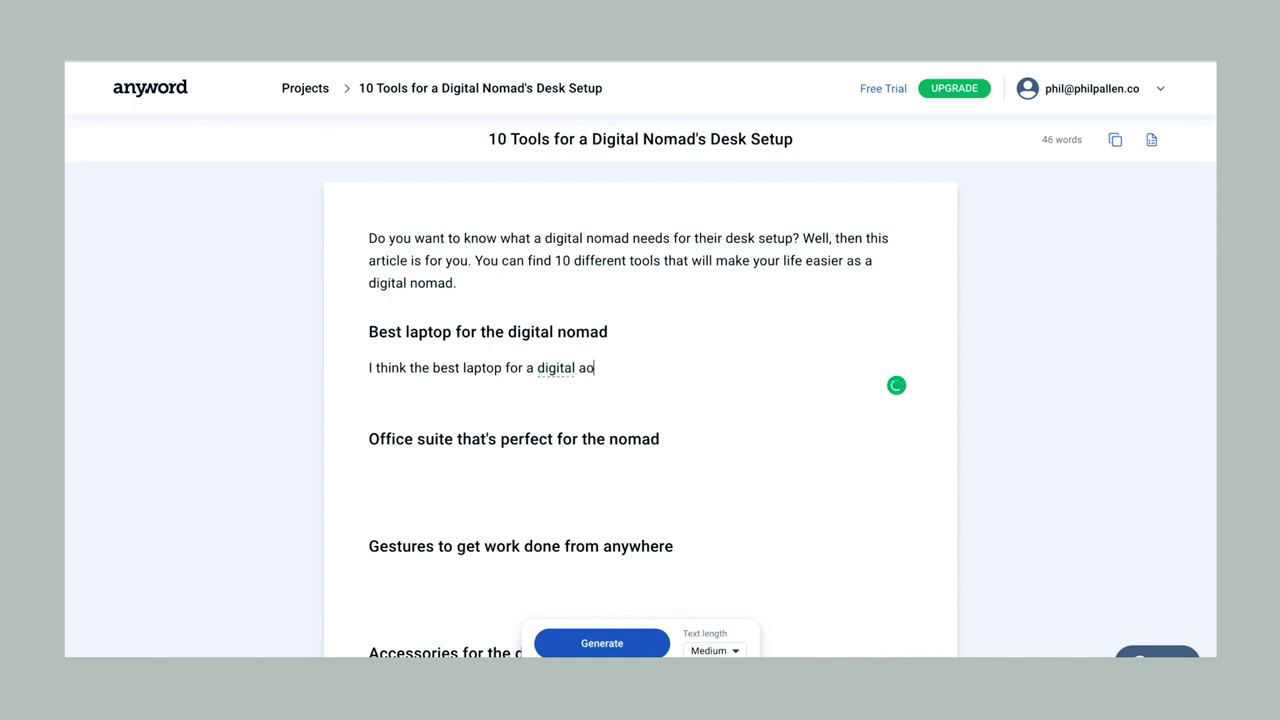
{"action": "key", "text": "BackSpace"}
{"action": "type", "text": "omad is..."}
- Inspect the Office suite heading and place the cursor beneath it
{"action": "scroll", "coordinate": [783, 506], "scroll_direction": "down", "scroll_amount": 3}
{"action": "triple_click", "coordinate": [502, 287]}
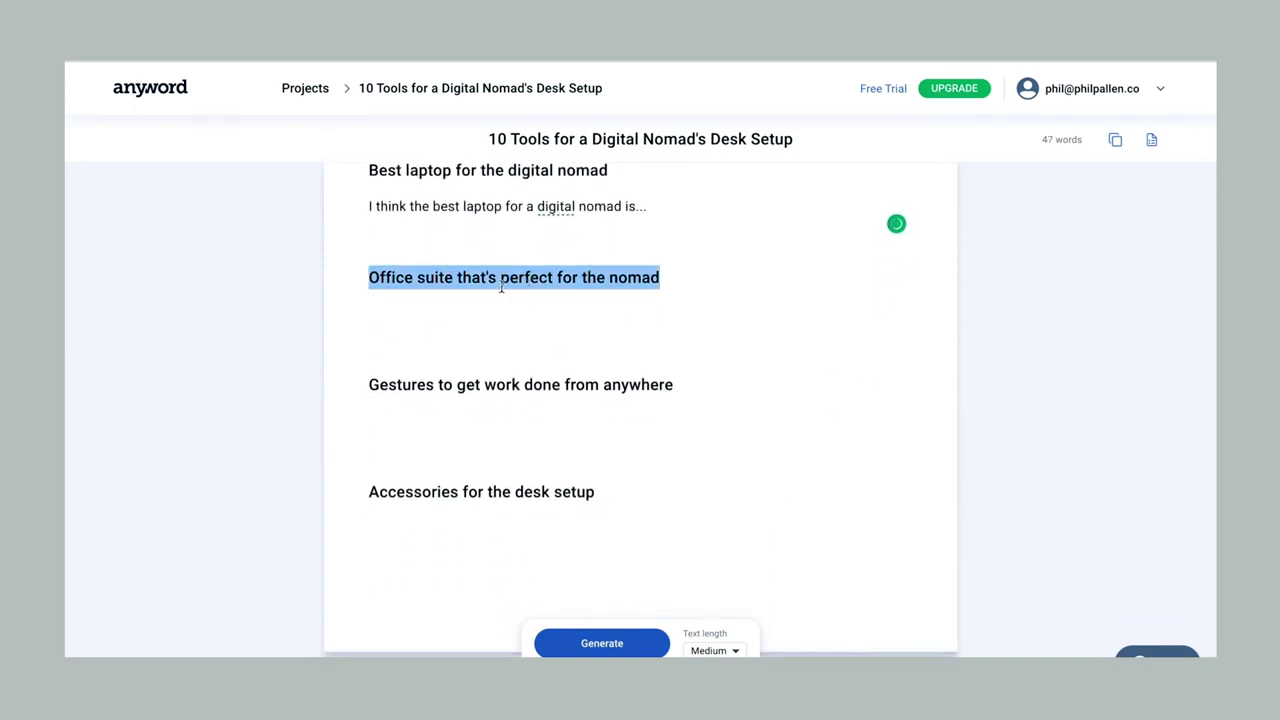
{"action": "left_click", "coordinate": [478, 284]}
{"action": "left_click_drag", "start_coordinate": [369, 279], "coordinate": [398, 277]}
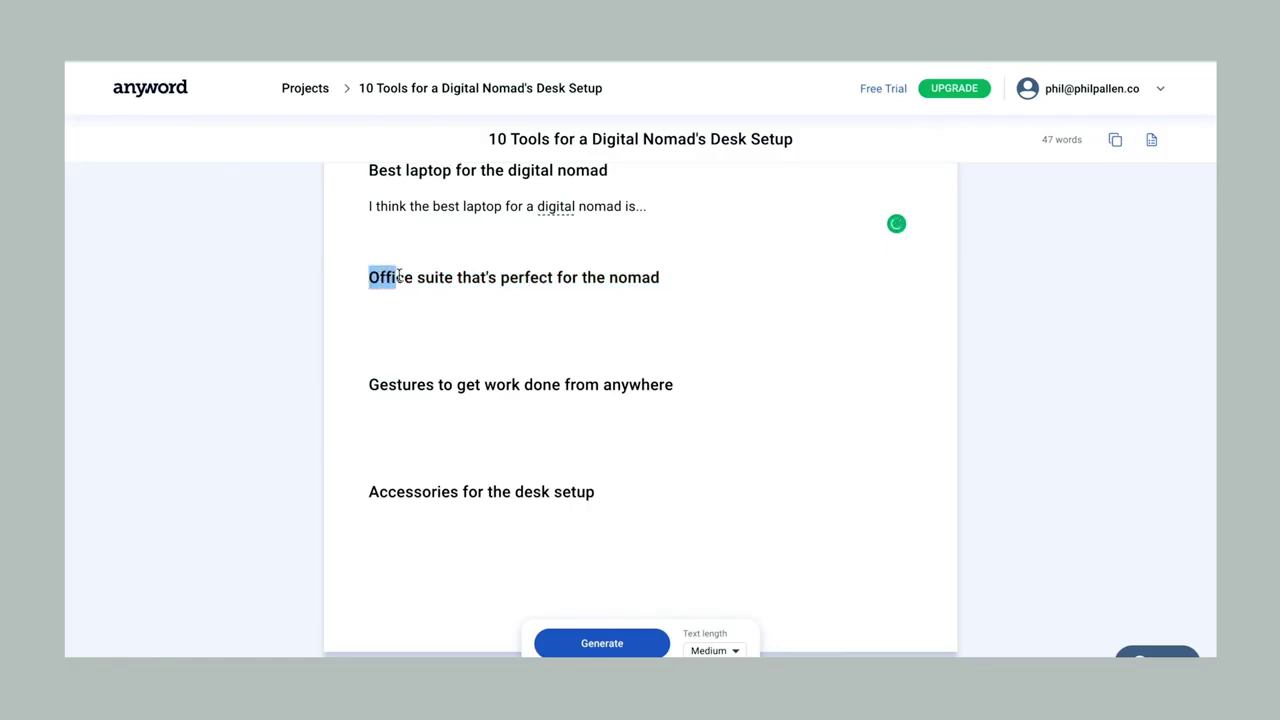
{"action": "left_click", "coordinate": [399, 276]}
{"action": "left_click", "coordinate": [369, 310]}
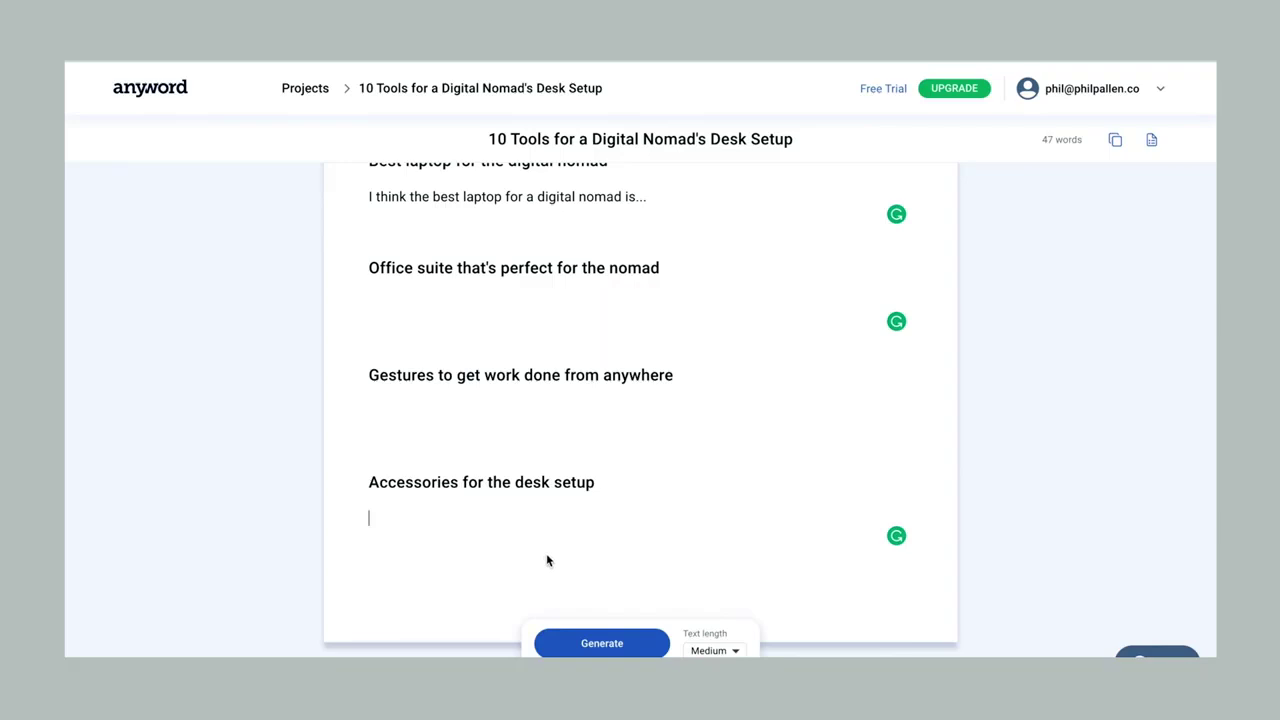
{"action": "scroll", "coordinate": [628, 479], "scroll_direction": "up", "scroll_amount": 3}
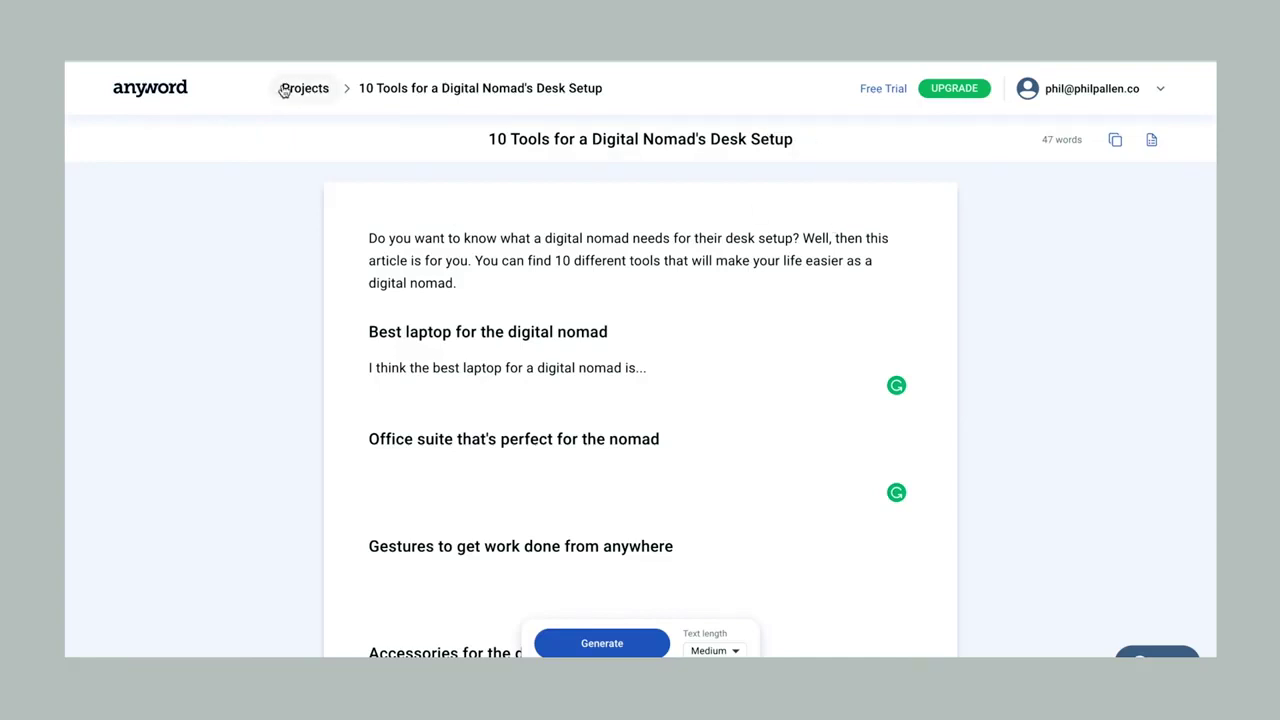
- Return to the Projects list and bring up the new project type choices
{"action": "left_click", "coordinate": [176, 88]}
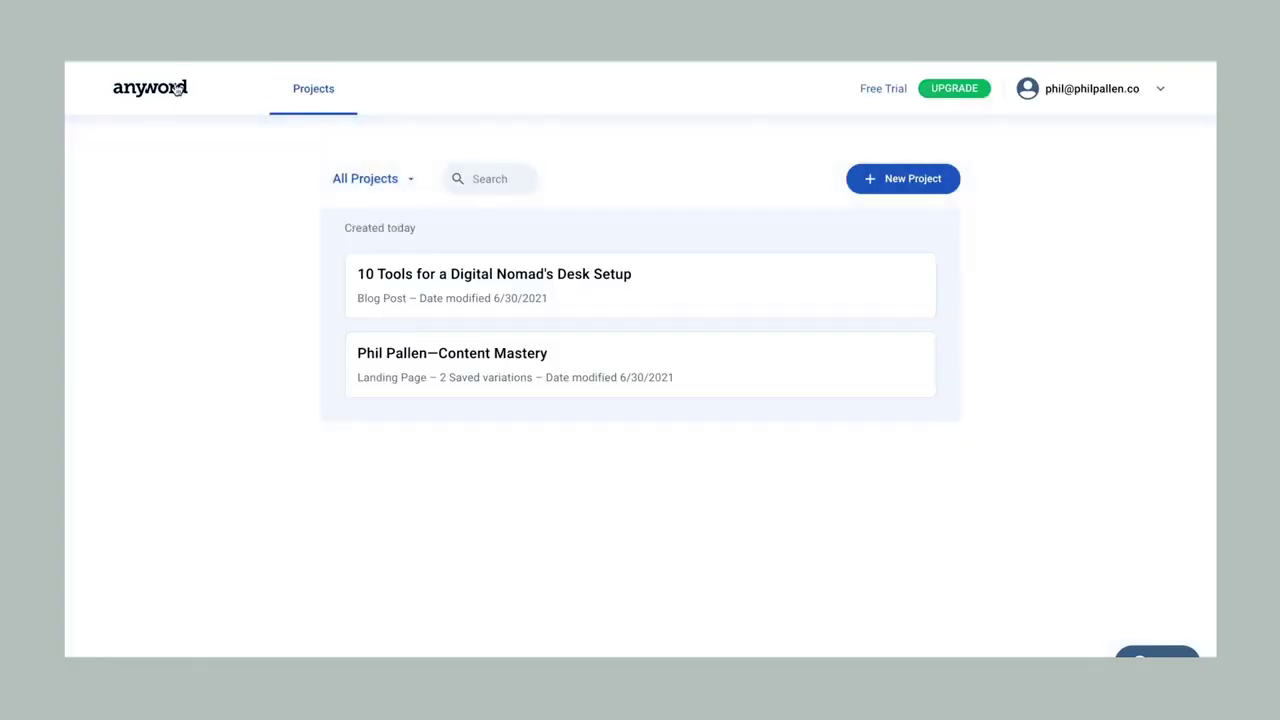
{"action": "left_click", "coordinate": [872, 180]}
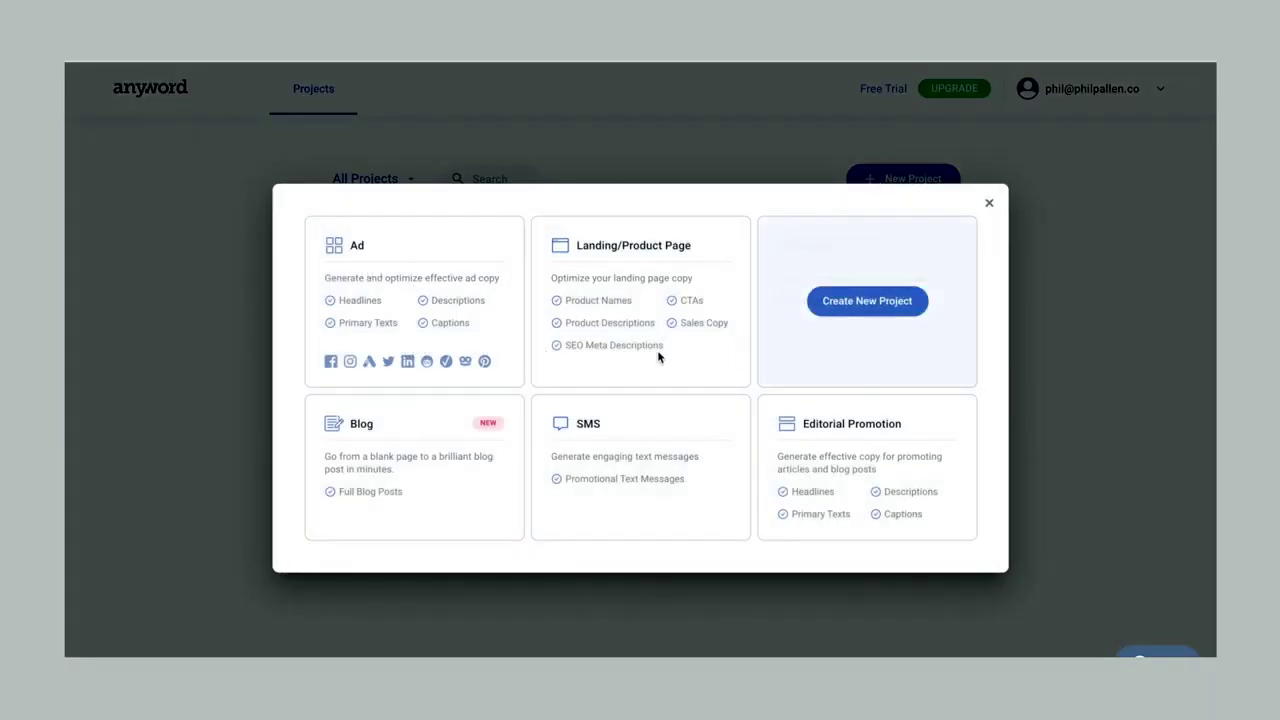